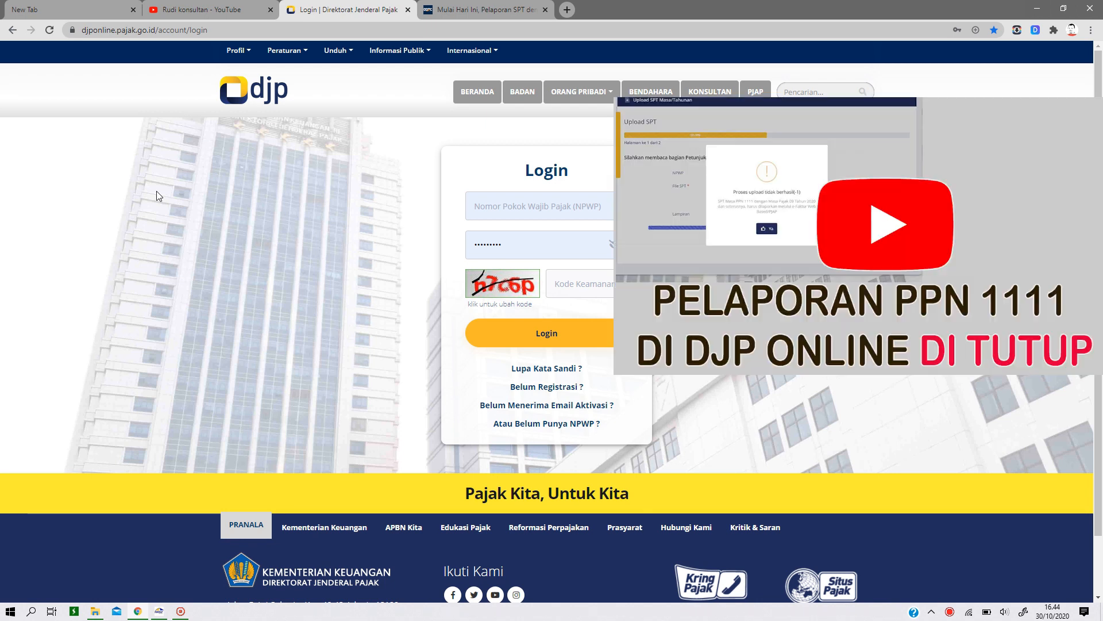
View the DDTC News article about SPT reporting by CSV upload on DJP Online, and return to the DJP login page.
click(286, 50)
click(461, 9)
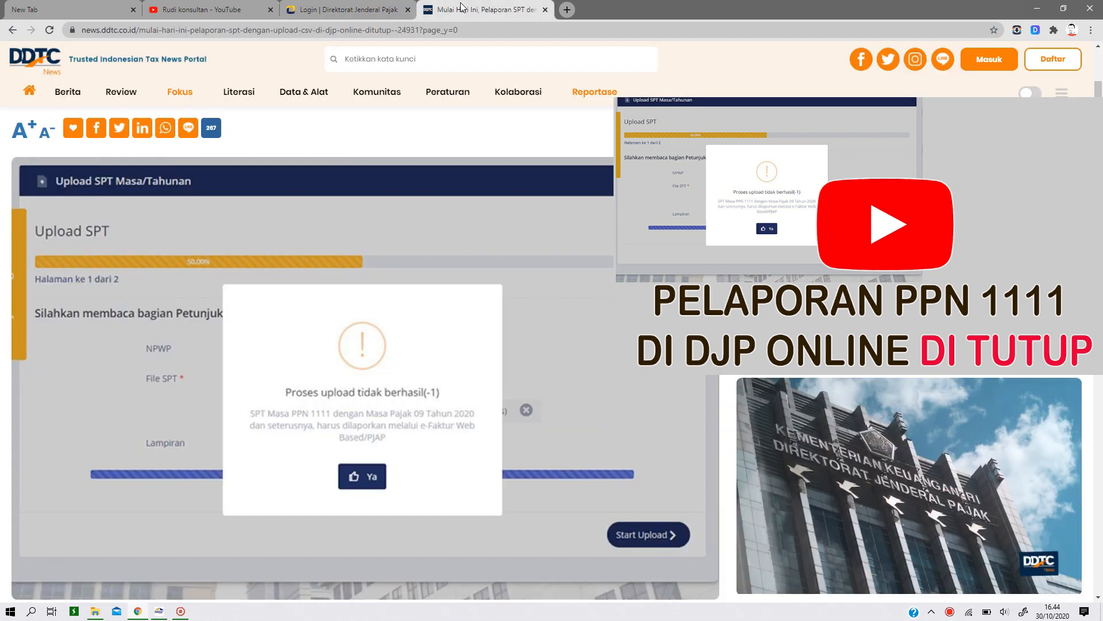
mouse_move(447, 91)
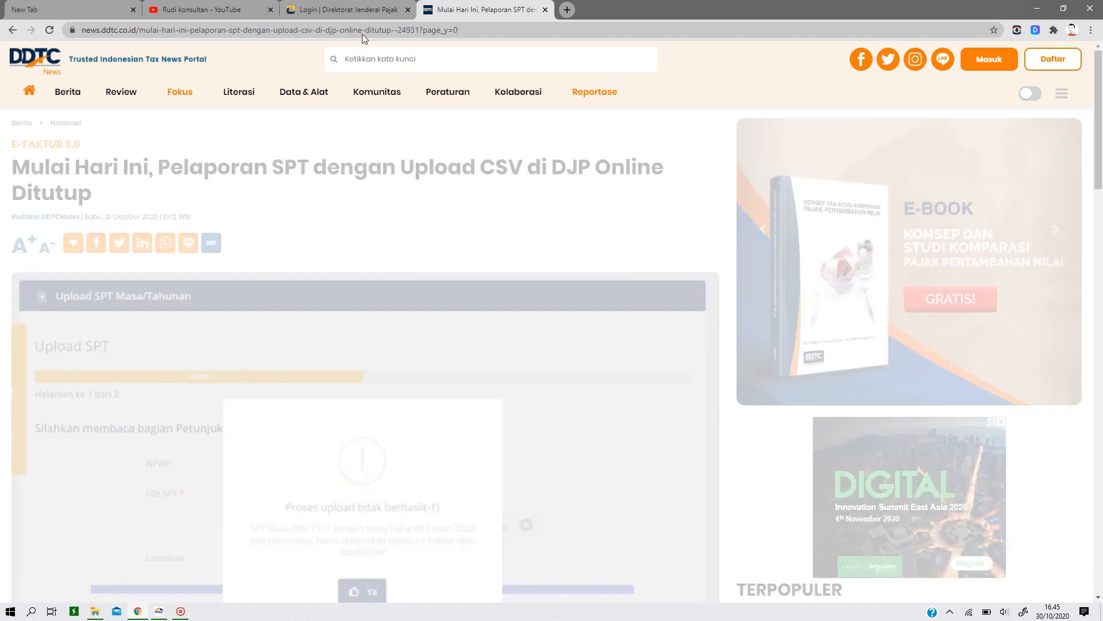
click(331, 7)
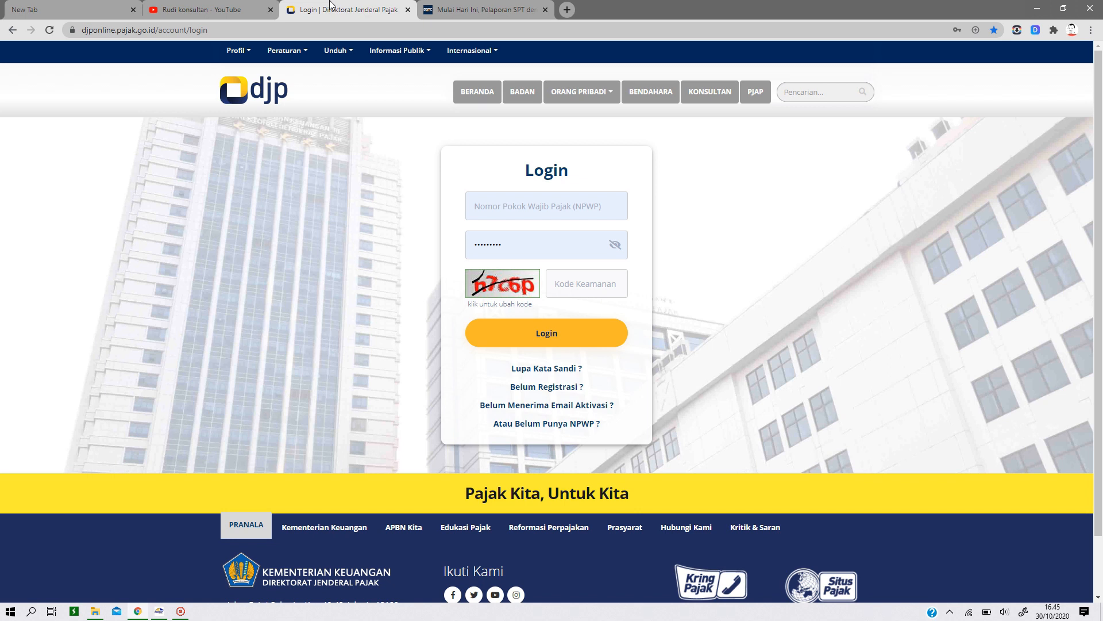
Switch to the e-Faktur desktop application and set the invoice posting's tax period to 08 through 08.
click(154, 615)
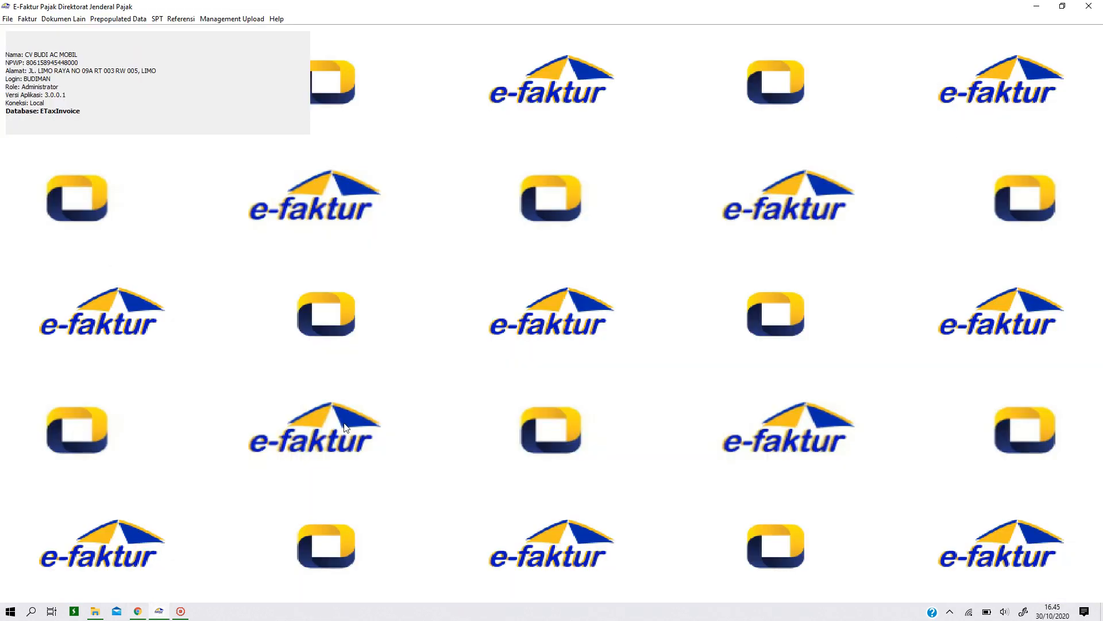
click(159, 19)
click(173, 33)
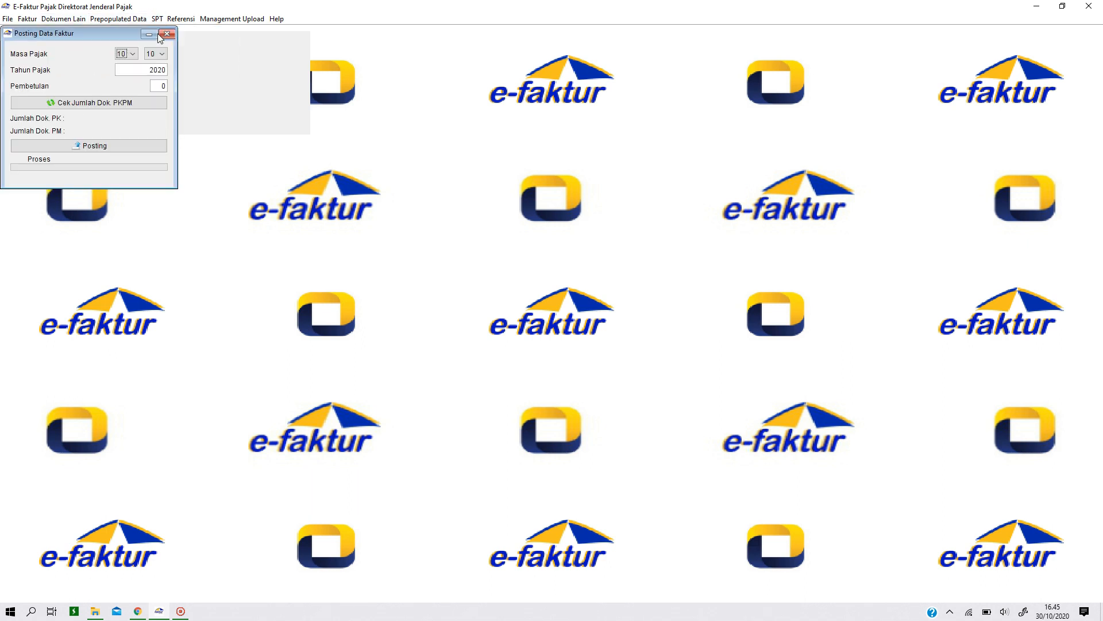
click(133, 54)
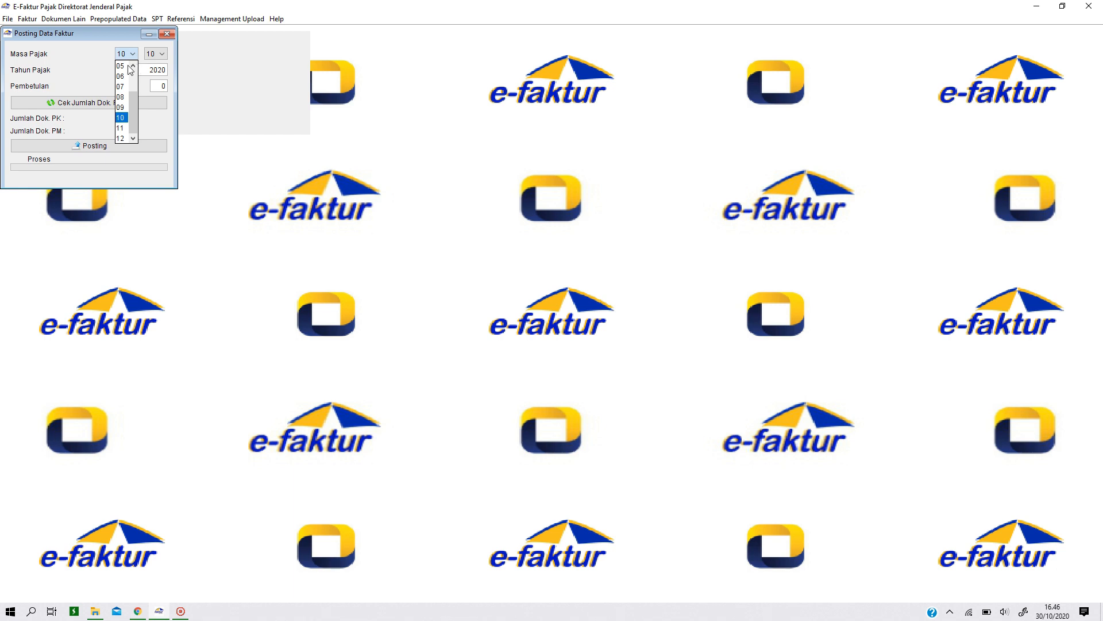
click(121, 99)
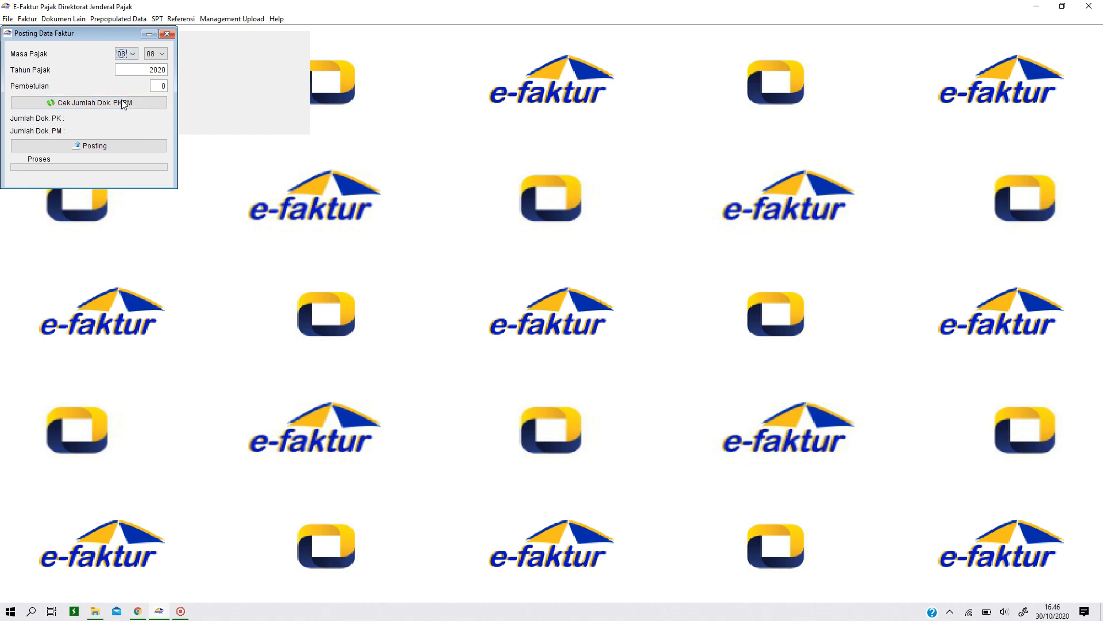
Set the posting's correction number (Pembetulan) to 1 and check the number of PK and PM documents.
key(Tab)
key(Tab)
key(Tab)
text(1)
click(129, 105)
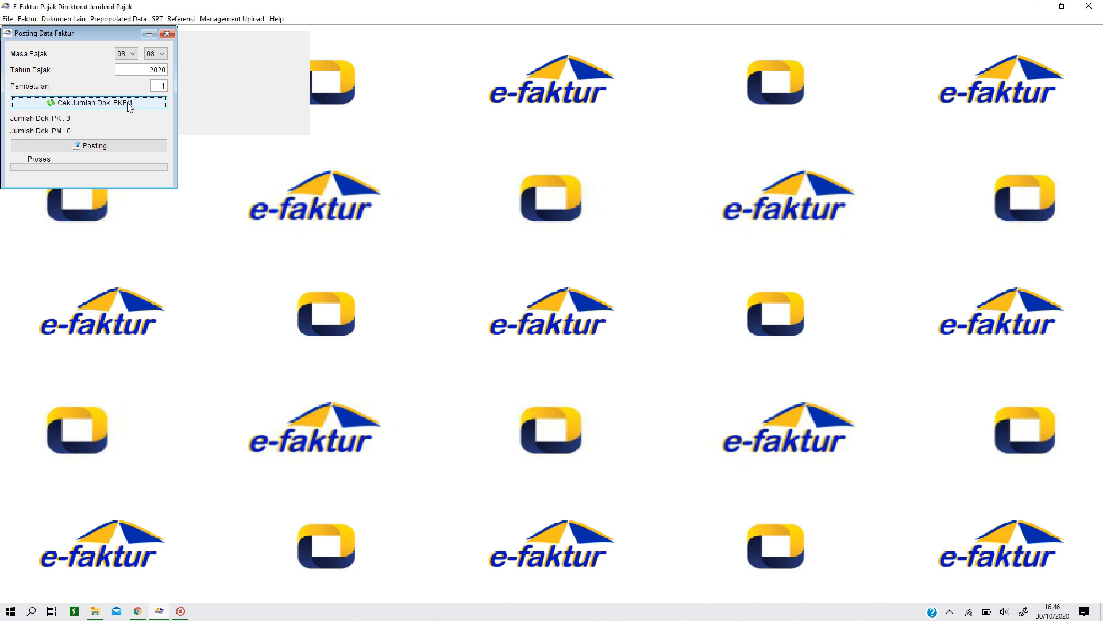
Post the invoice data to form the SPT and close the posting window.
click(88, 146)
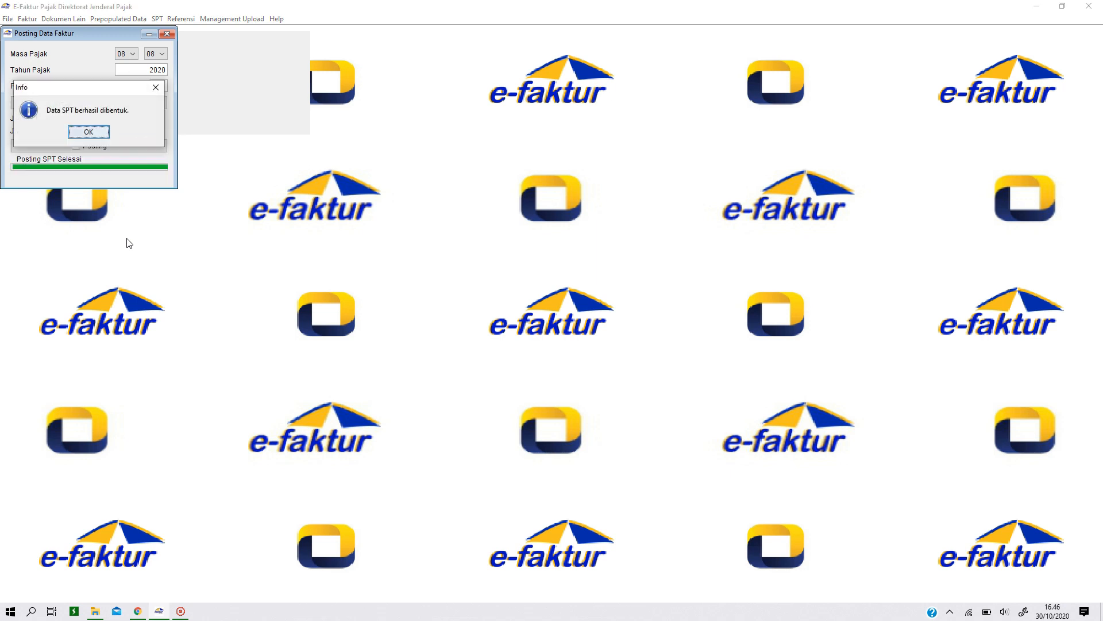
click(89, 132)
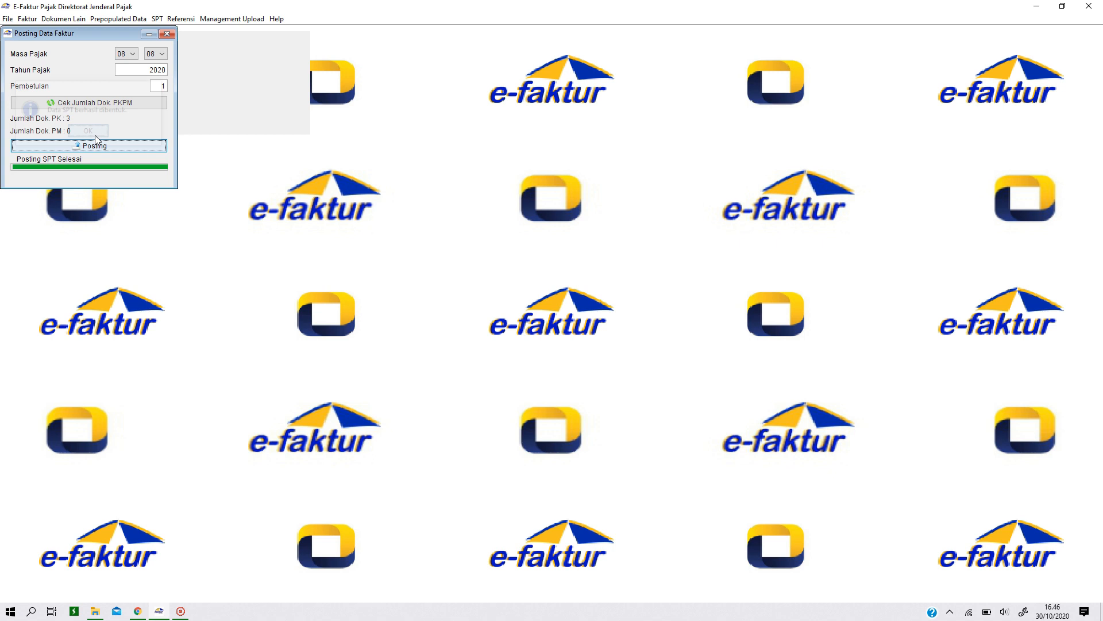
click(166, 34)
Refresh the SPT list and open the 2020 SPT for period 8-8, correction 1, for editing.
click(157, 19)
click(157, 46)
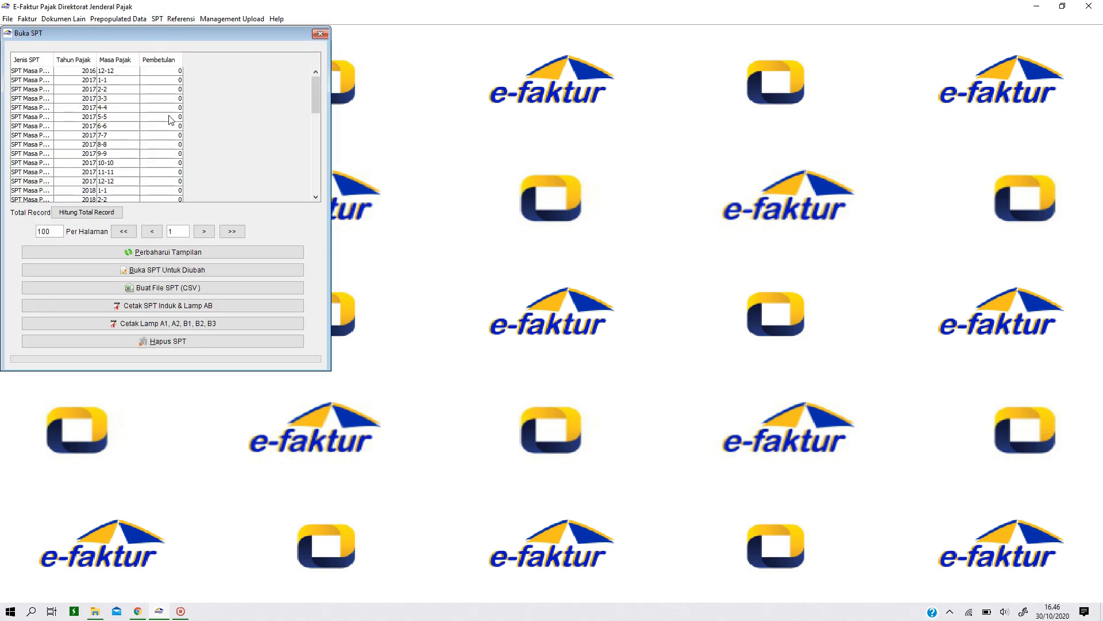
click(183, 256)
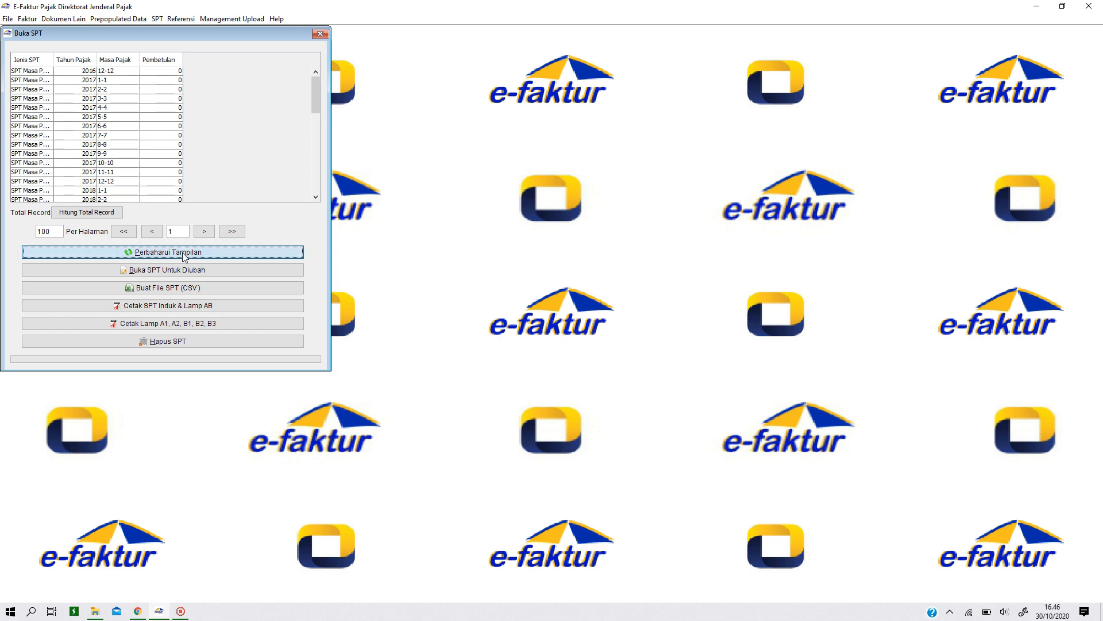
scroll(122, 173, down, 4)
scroll(121, 176, down, 7)
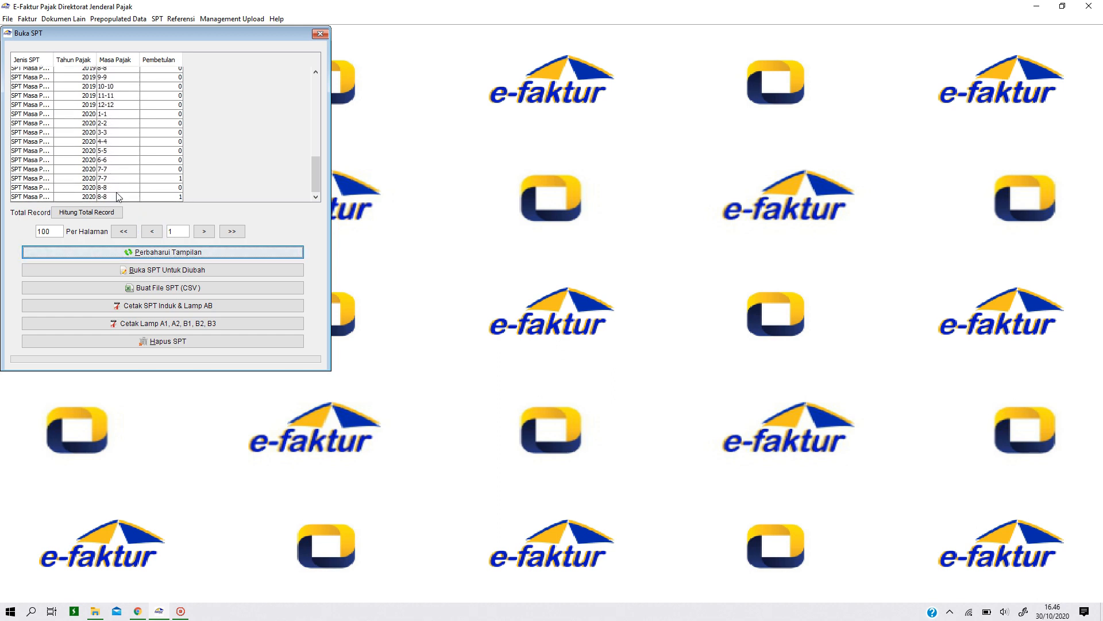
click(115, 196)
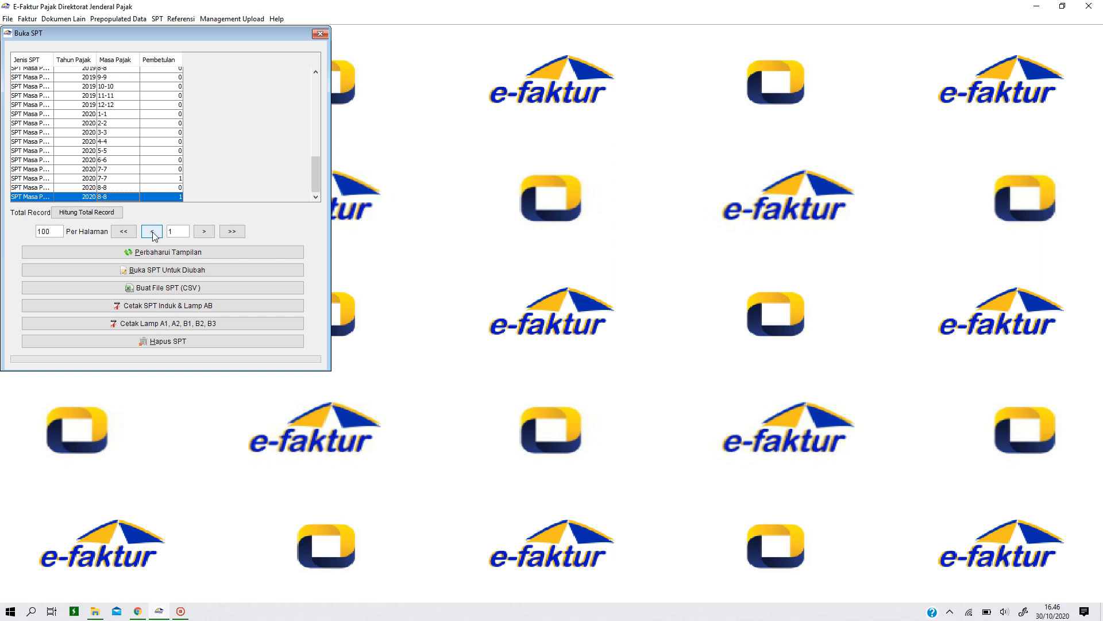
click(151, 273)
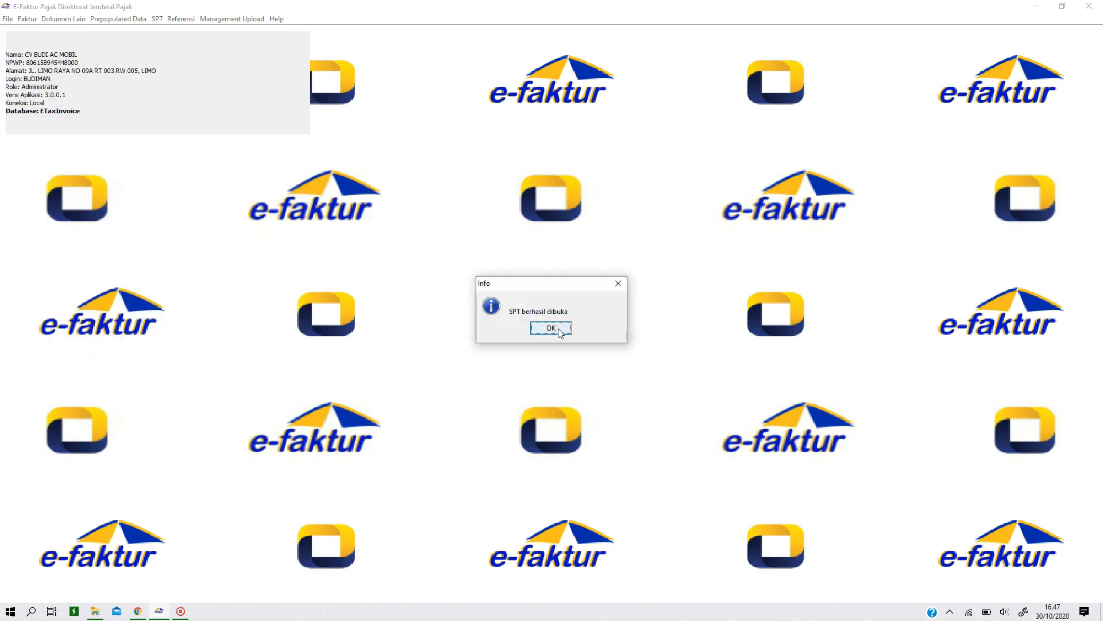
click(549, 330)
Open main form 1111 of the SPT and go through its parts to Bagian VI.
click(157, 19)
mouse_move(164, 71)
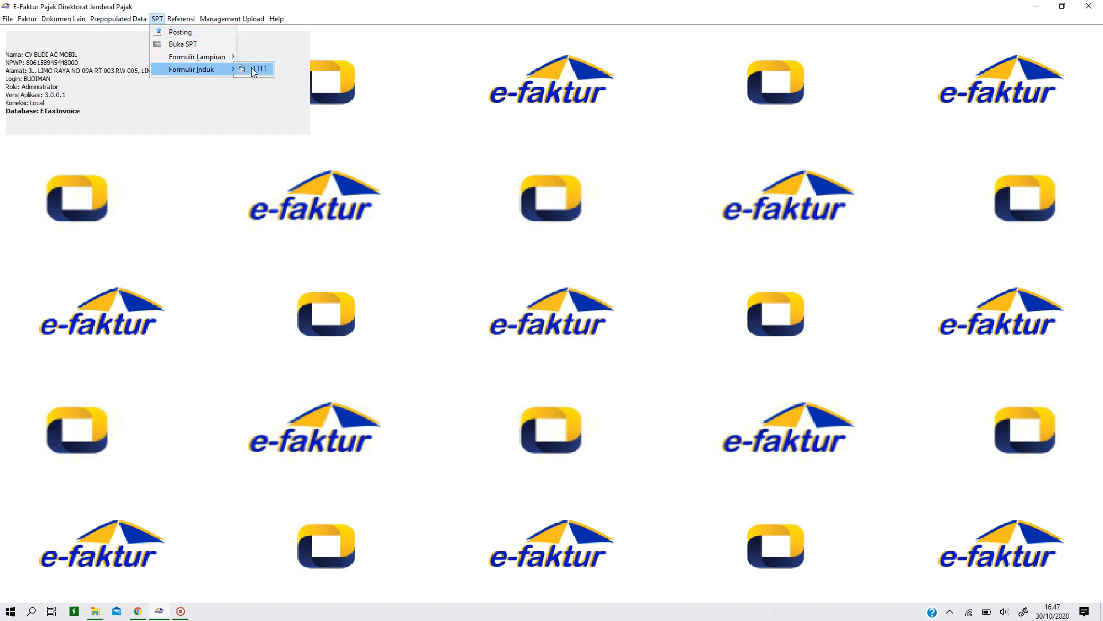
mouse_move(229, 56)
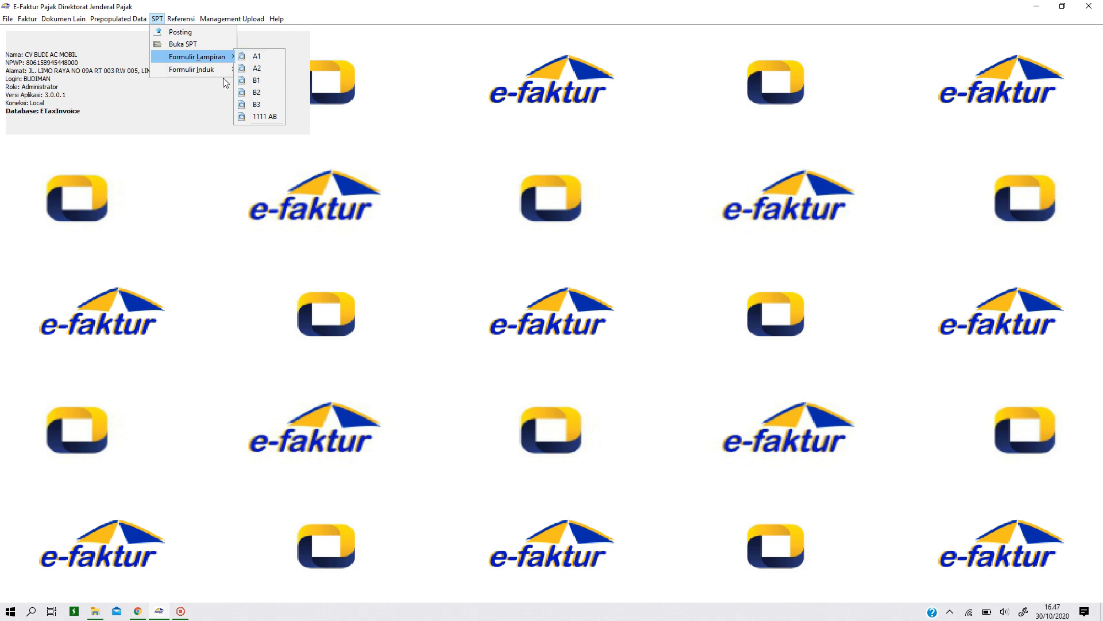
mouse_move(224, 73)
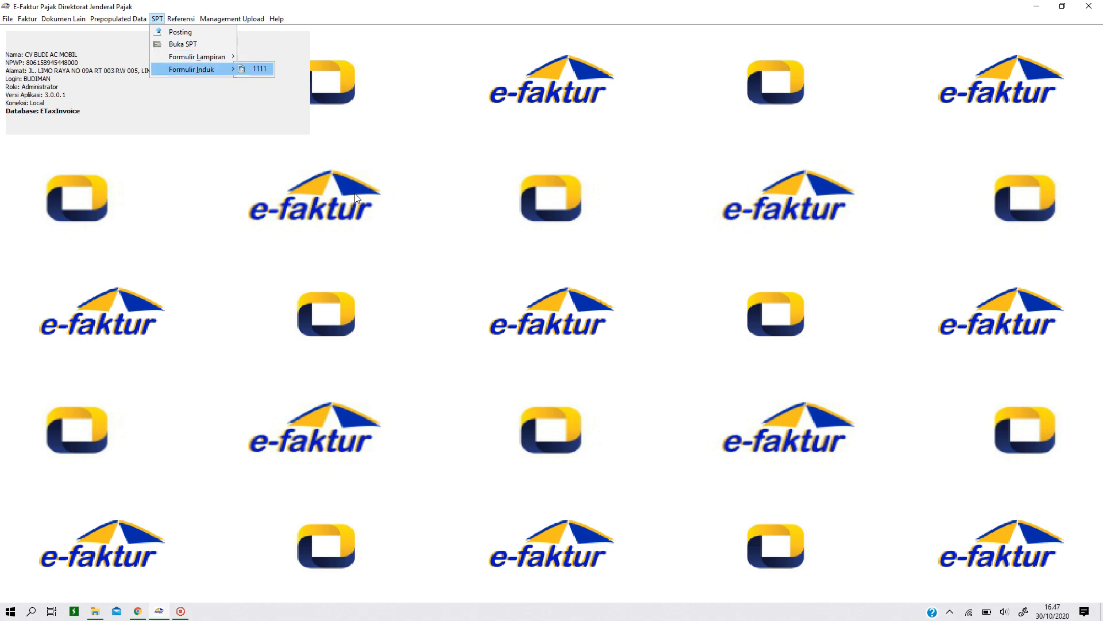
key(Return)
click(72, 98)
click(104, 99)
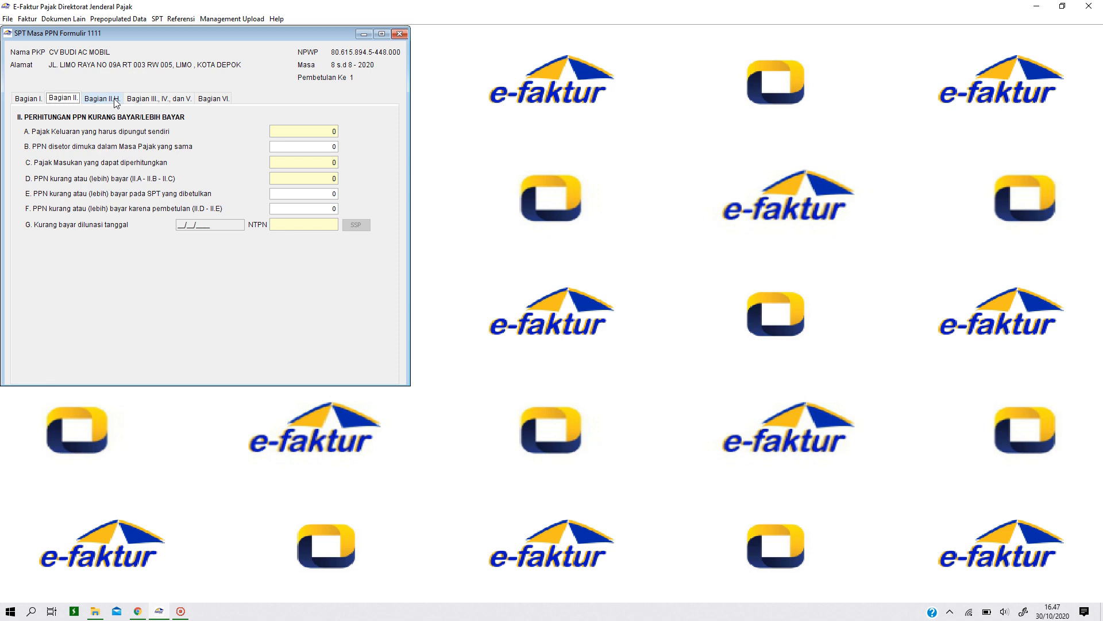
click(179, 99)
click(203, 98)
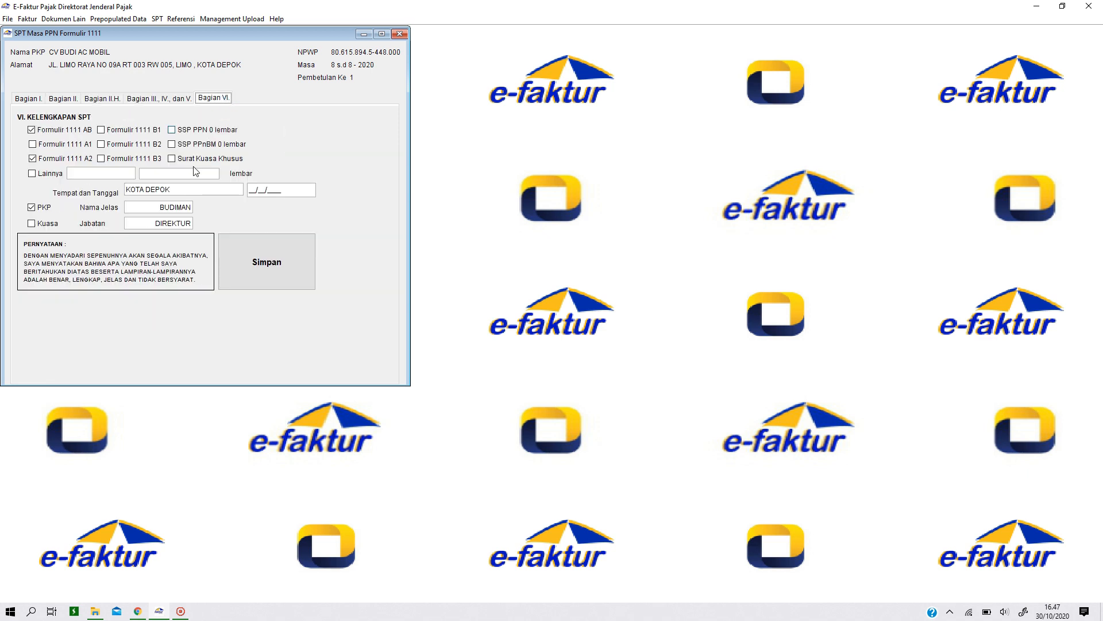
Tick Formulir 1111 A1, B1, B2 and B3 as attachments, fill in the signing date and save the form.
click(61, 144)
click(134, 131)
click(132, 145)
click(128, 158)
click(249, 191)
click(270, 273)
click(203, 229)
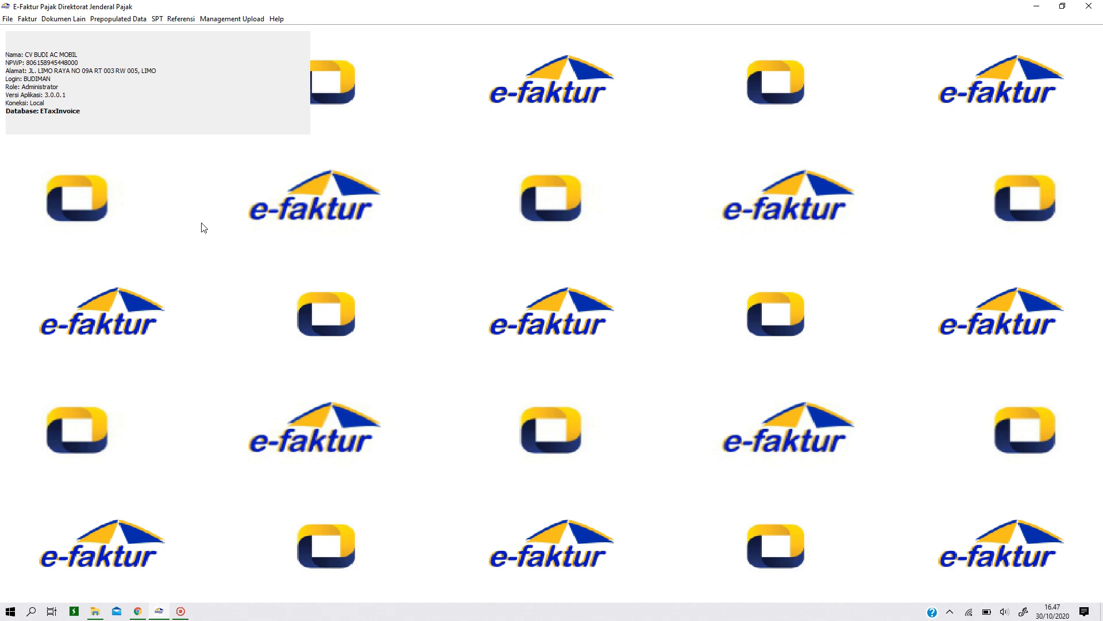
Create the SPT CSV file for the 2020 period 8-8, correction 1.
click(123, 20)
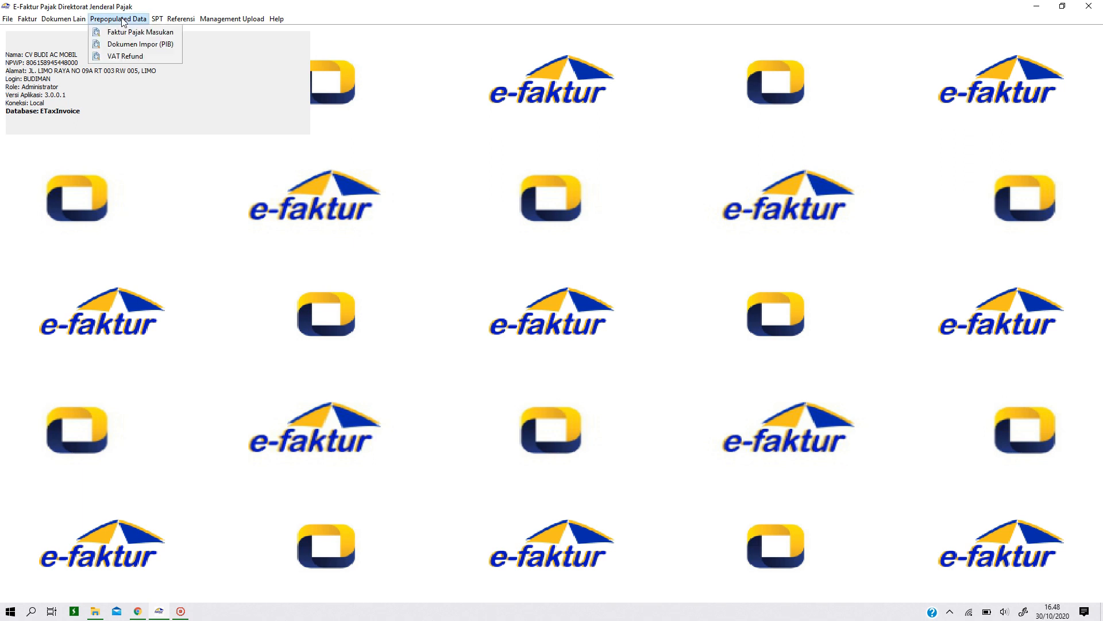
mouse_move(157, 20)
click(156, 45)
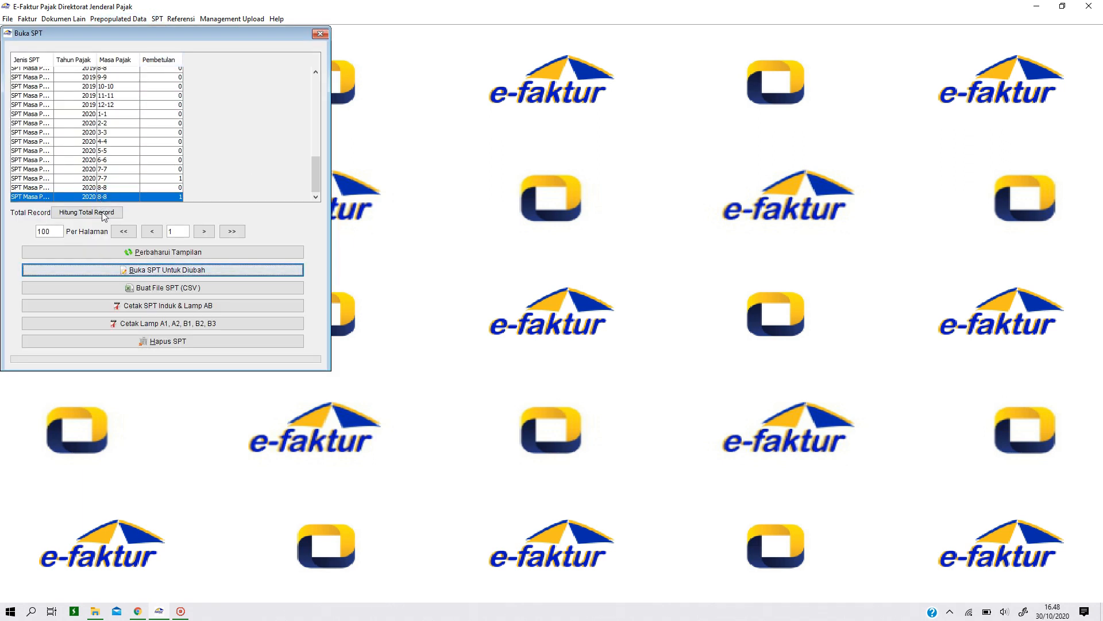
click(146, 291)
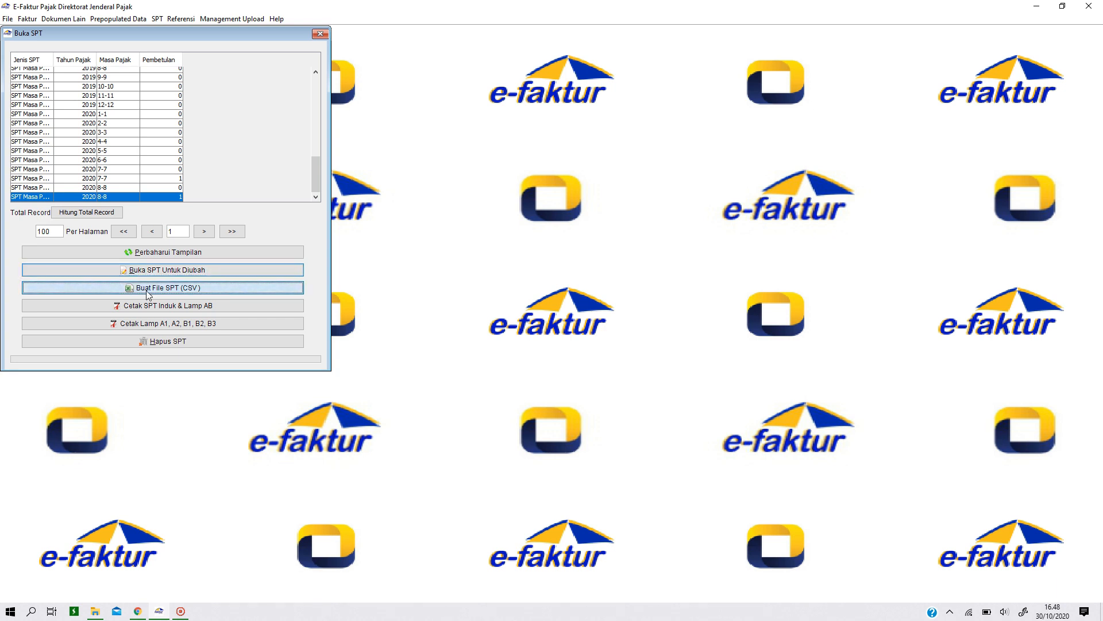
click(317, 311)
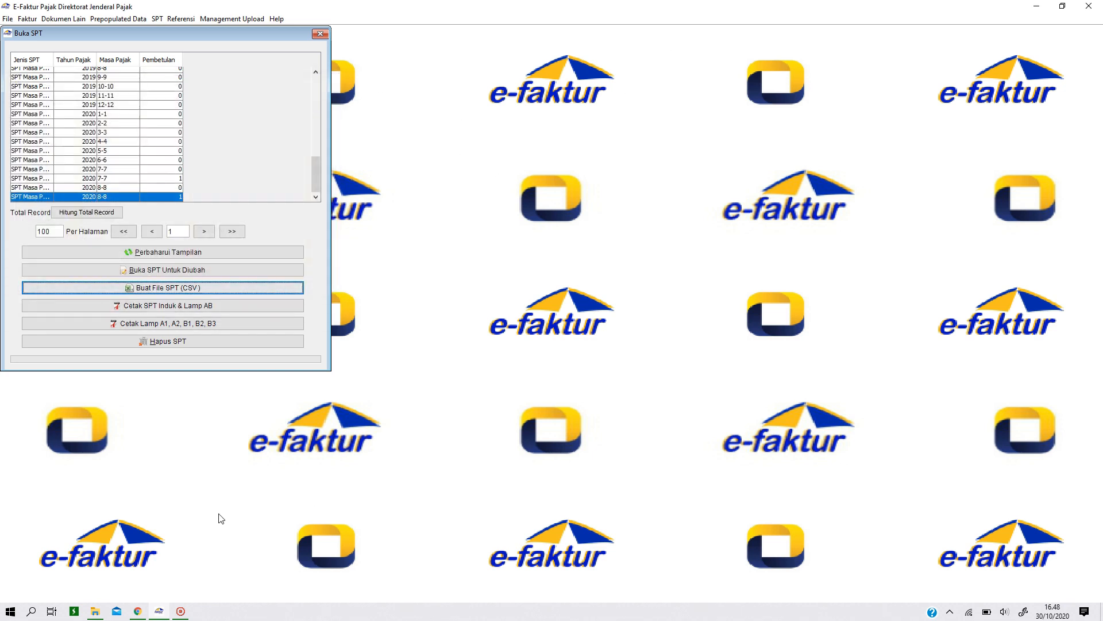
Switch to Chrome and open the web e-Faktur site, authenticating with the CV. BUDI AC MOBIL certificate.
click(94, 612)
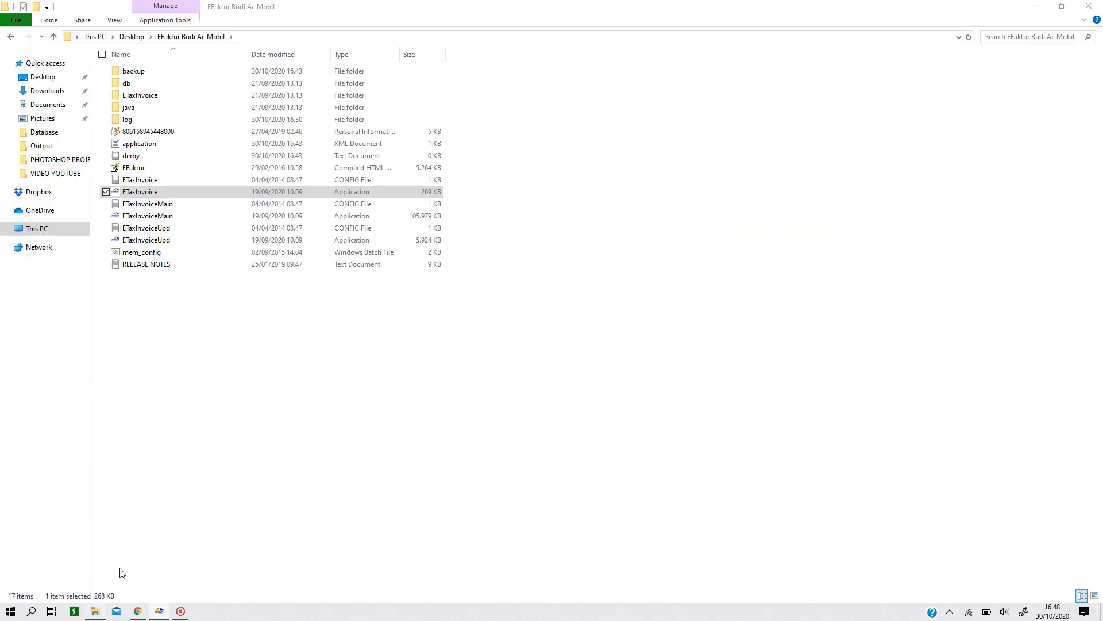
click(138, 611)
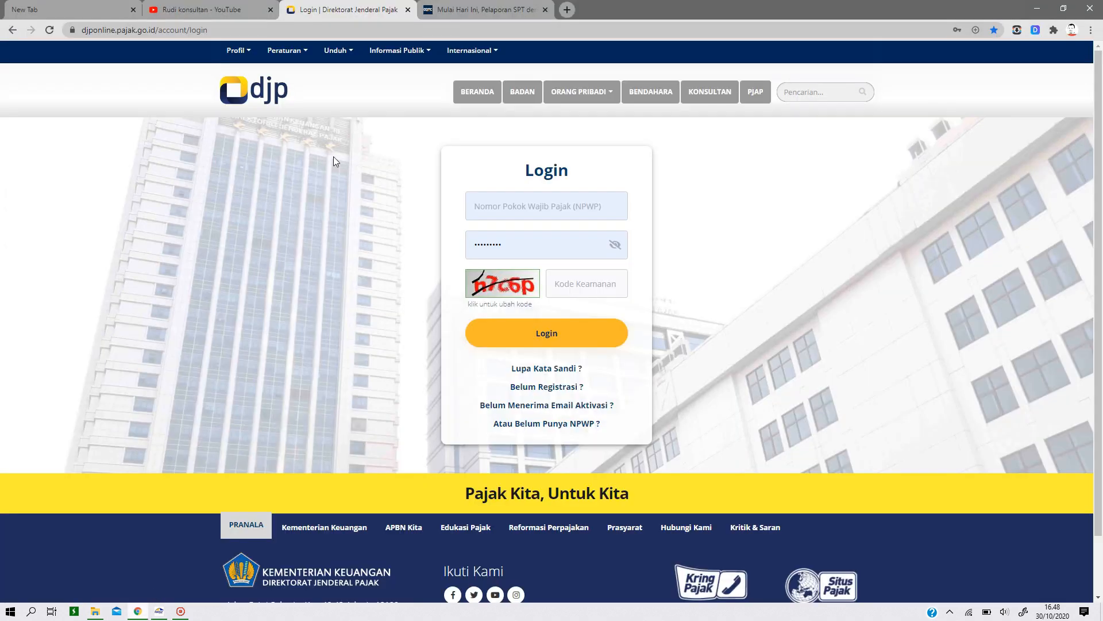
click(58, 6)
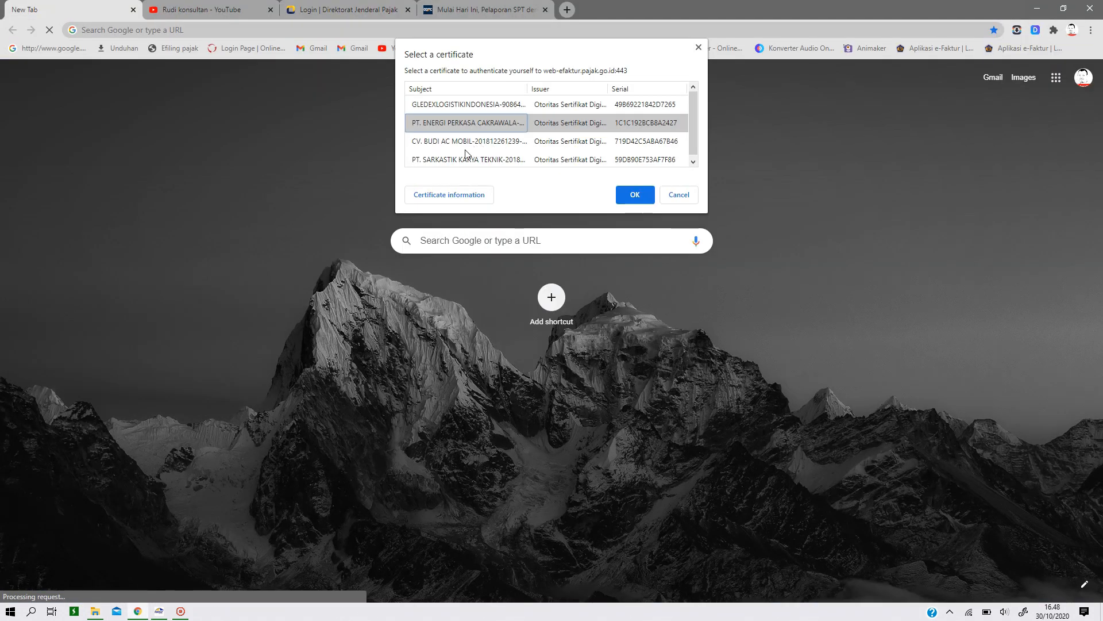
click(447, 145)
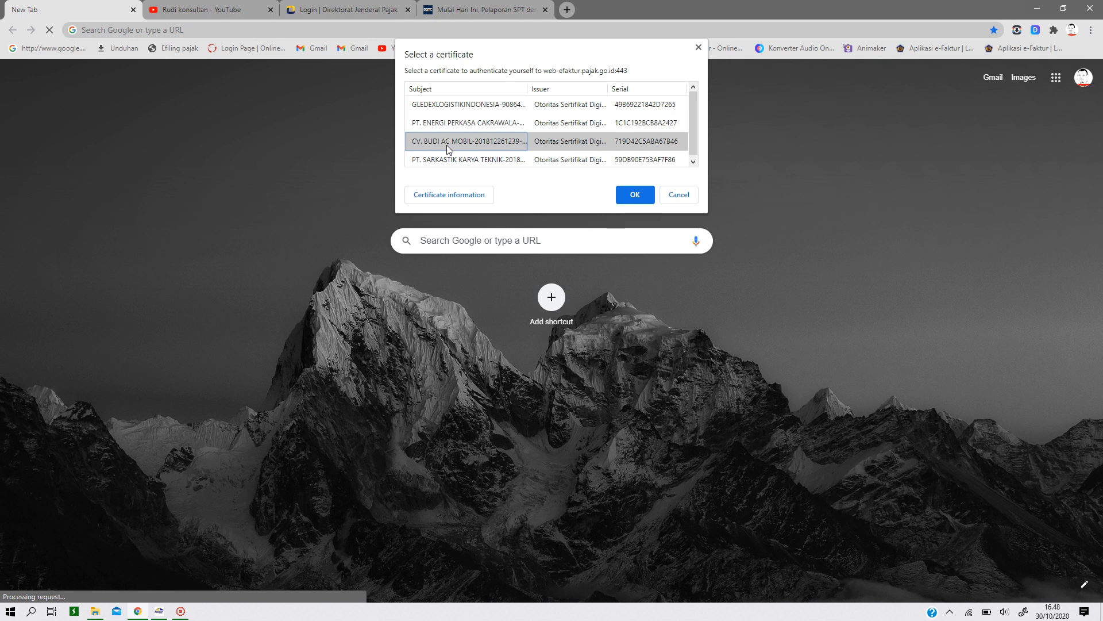
click(625, 198)
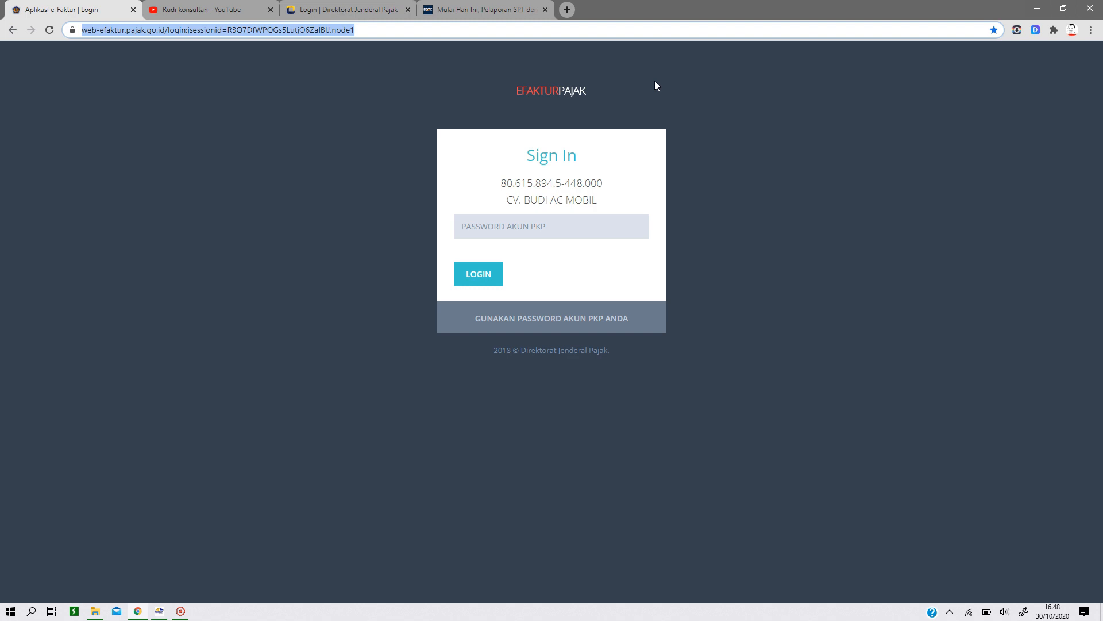
Sign in to web e-Faktur with the PKP account password and decline saving the password in the browser.
click(520, 230)
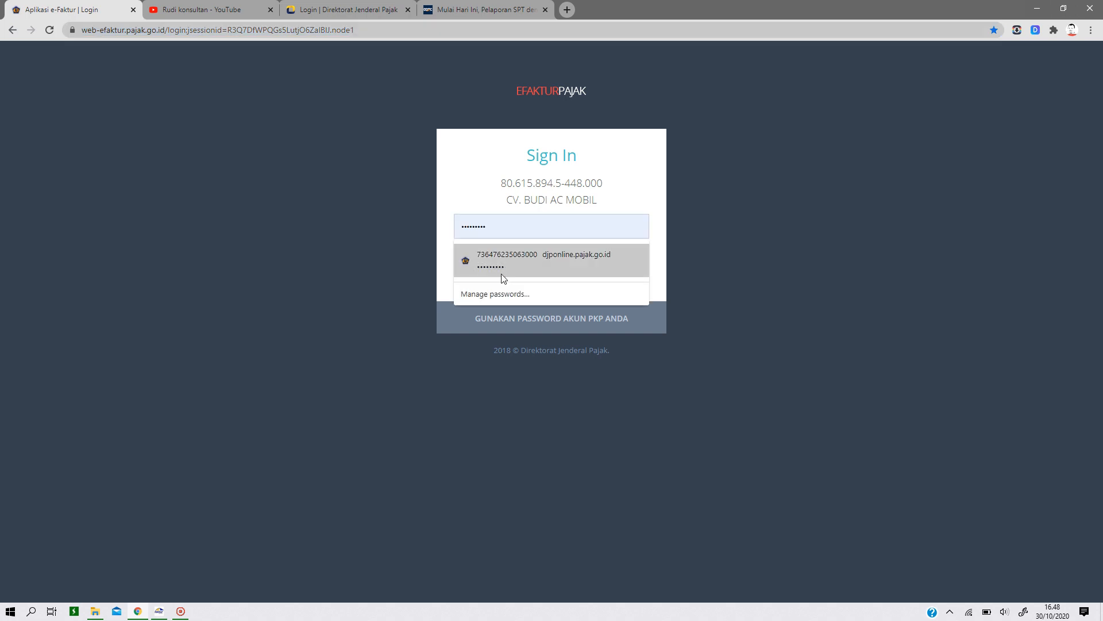
click(422, 195)
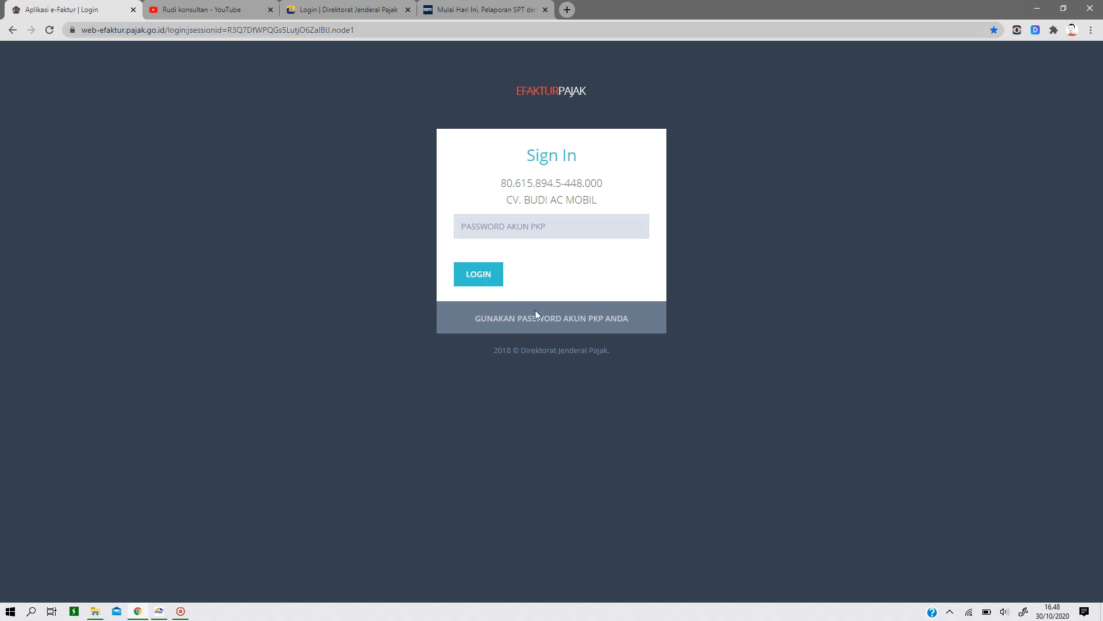
click(93, 611)
click(488, 227)
click(505, 257)
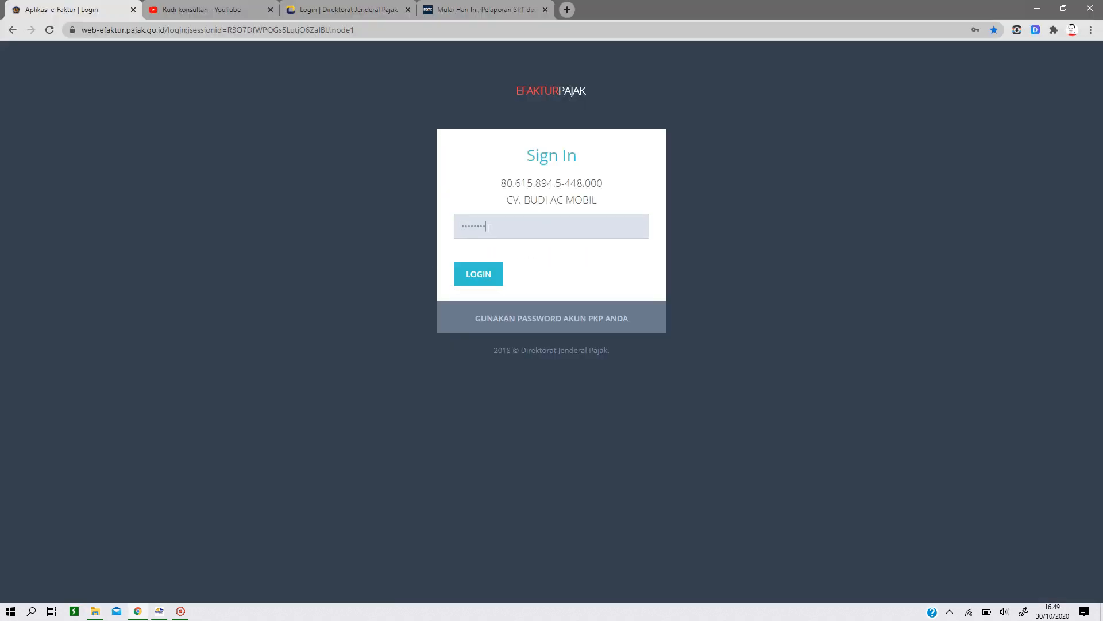
click(478, 268)
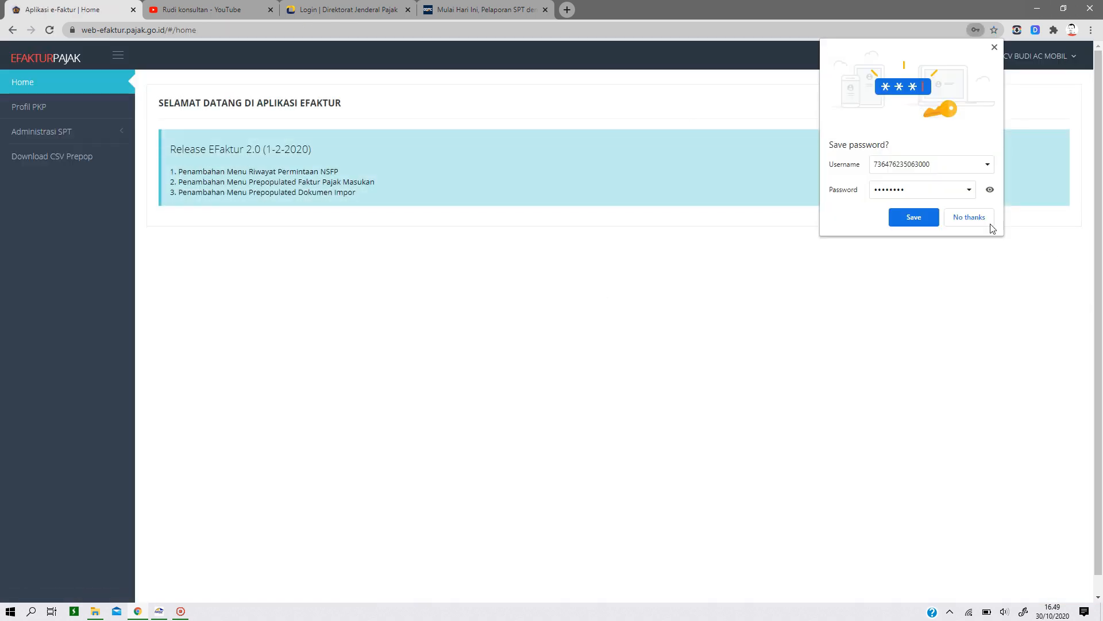
click(981, 221)
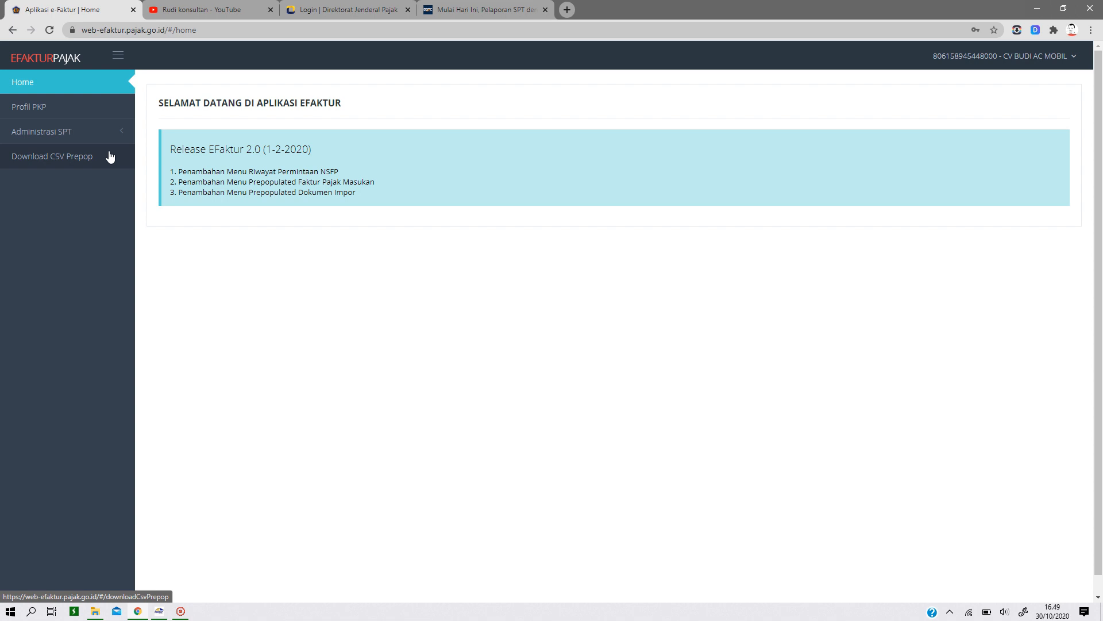
List the 2020 returns in Monitoring SPT, delete the existing 8-2020 correction 1 entry and refresh the list.
click(62, 133)
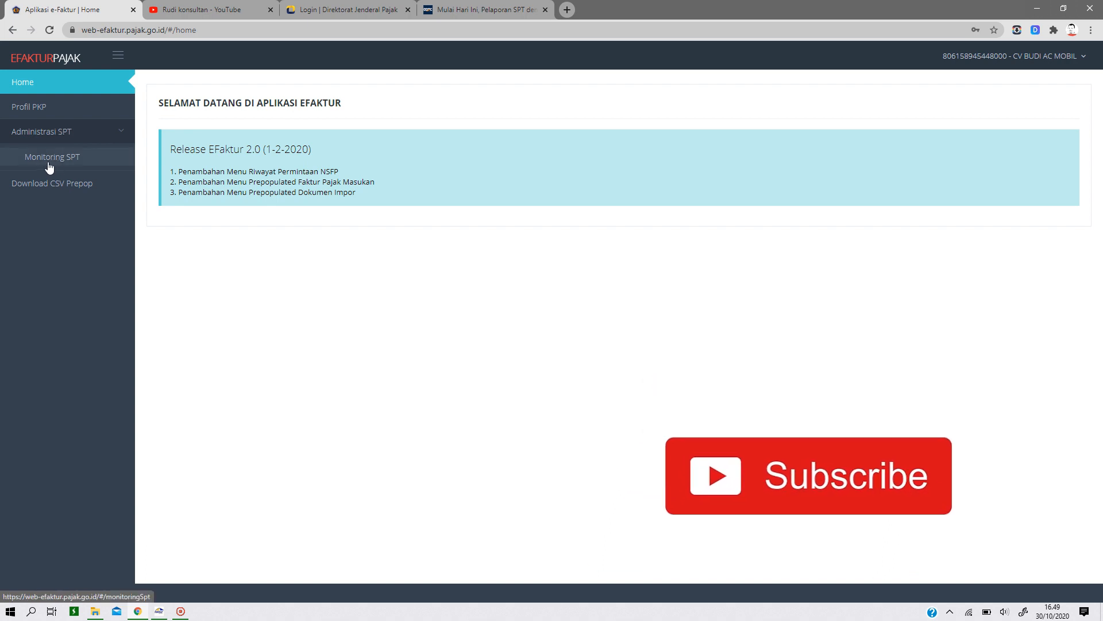
click(49, 166)
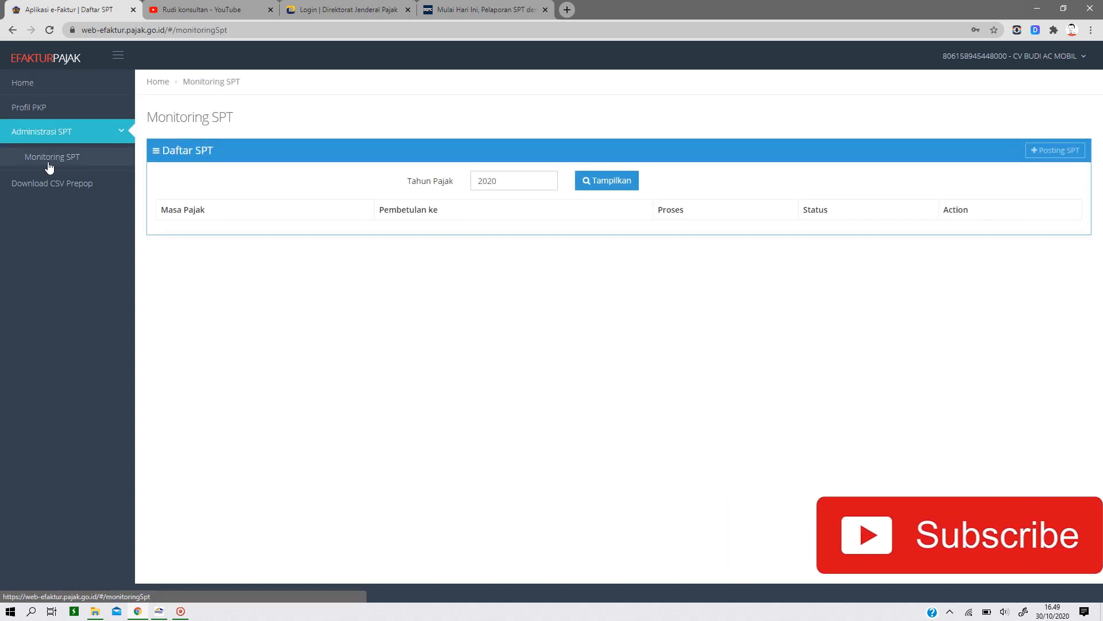
click(597, 181)
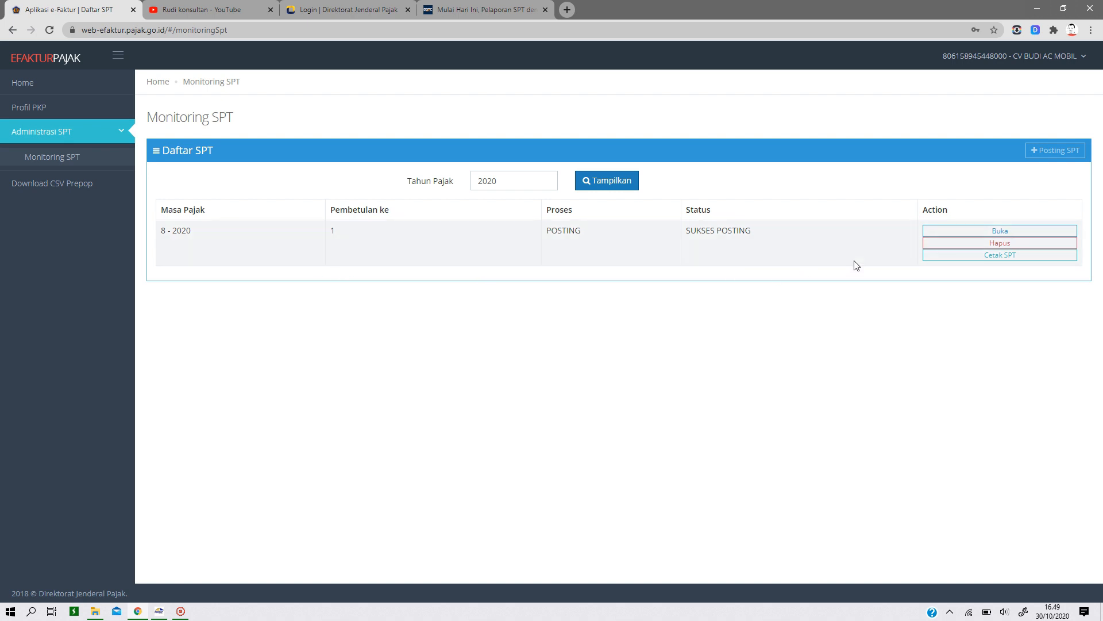
click(991, 243)
click(702, 105)
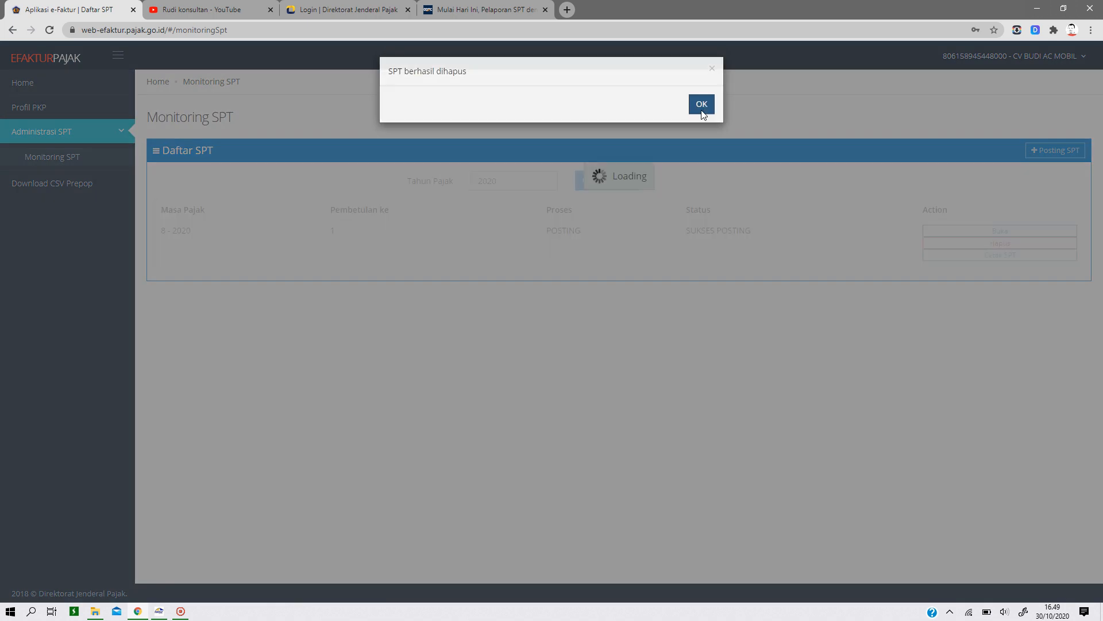
click(602, 182)
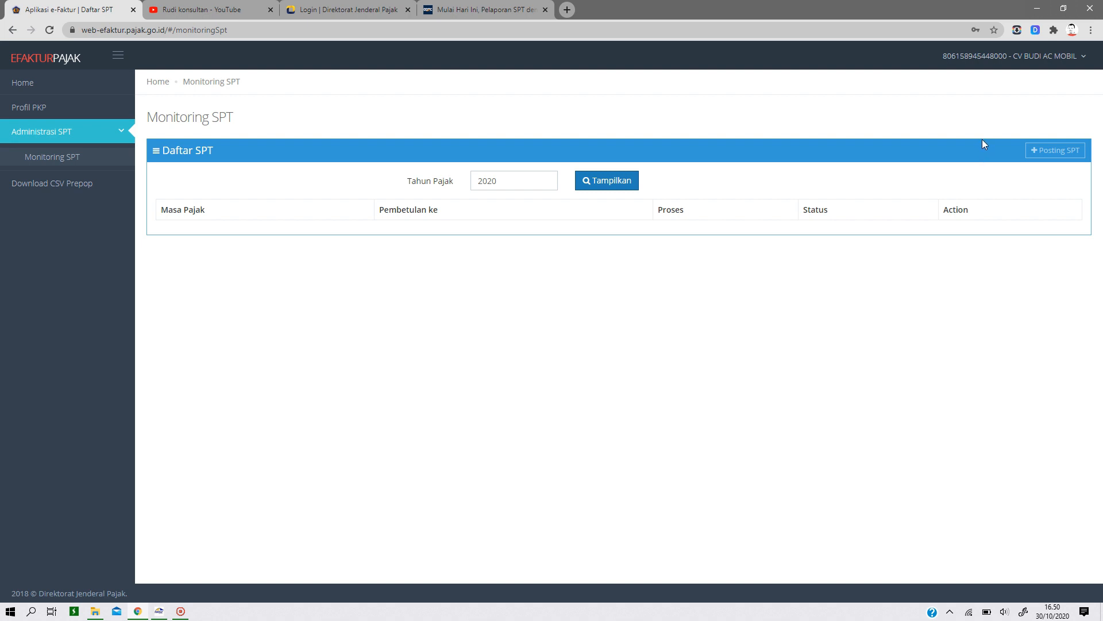
Post a new SPT for tax year 2020 with Masa Pajak 8 and Pembetulan Ke 1.
click(1060, 153)
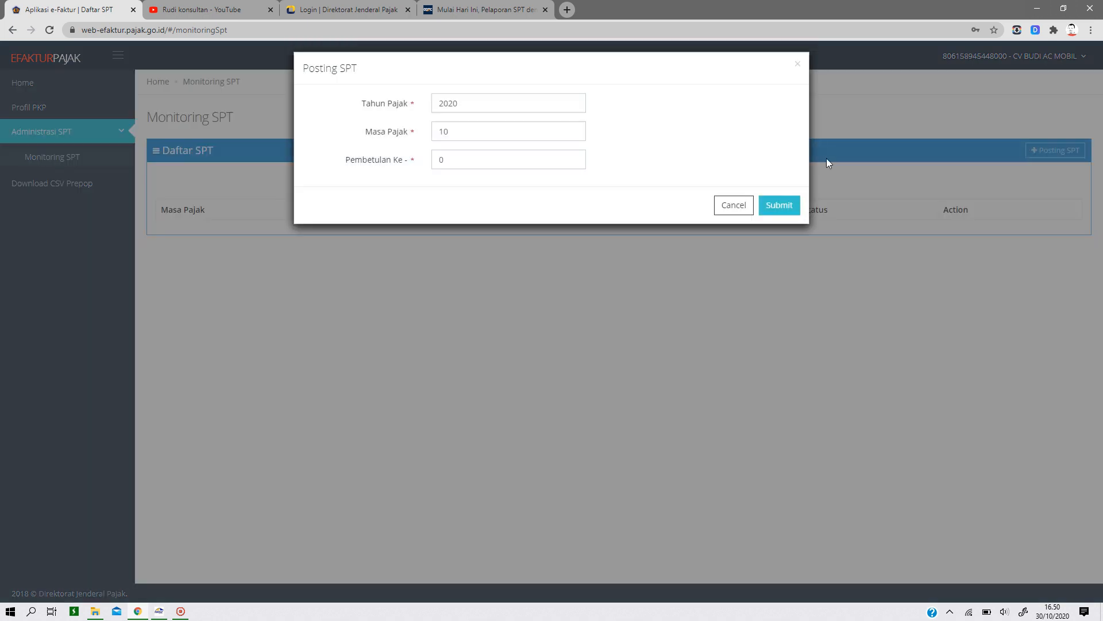
click(486, 138)
click(575, 141)
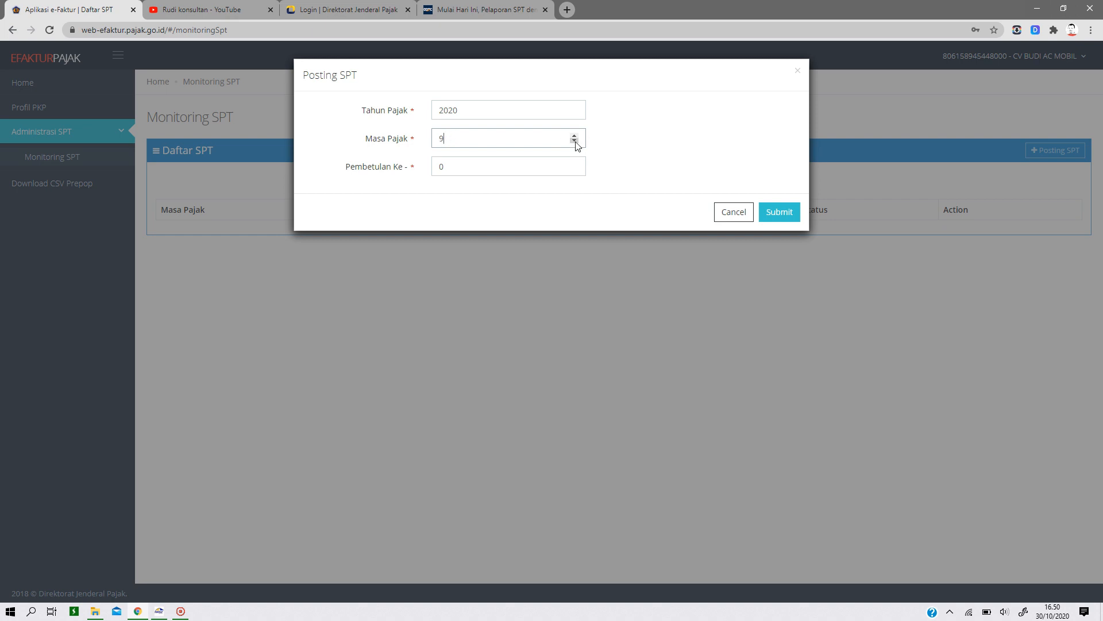
key(Tab)
text(1)
click(781, 212)
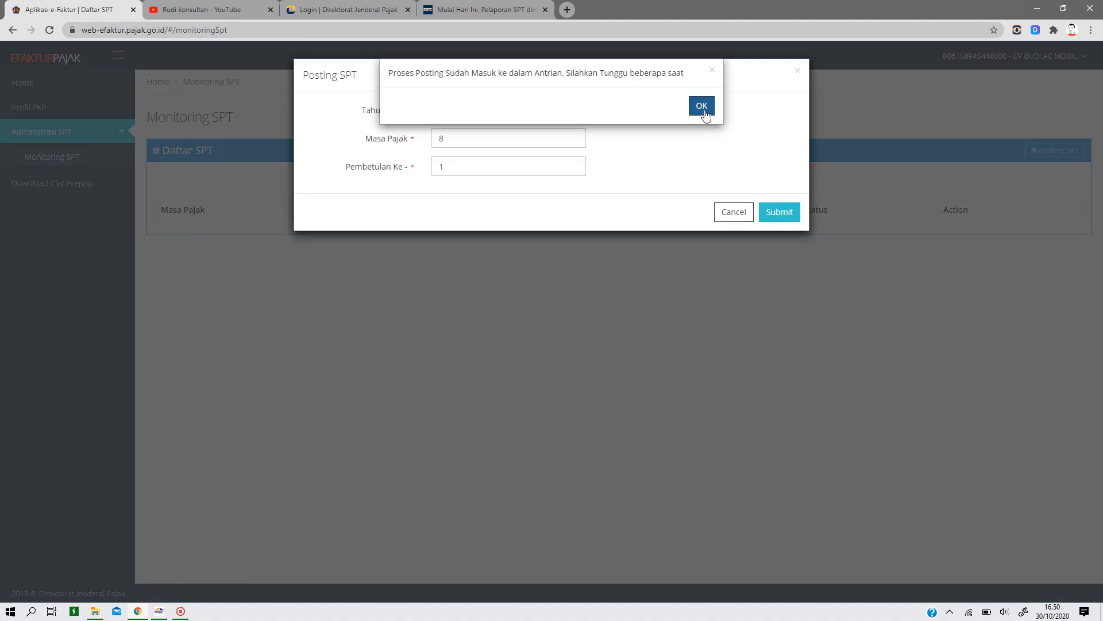
click(691, 107)
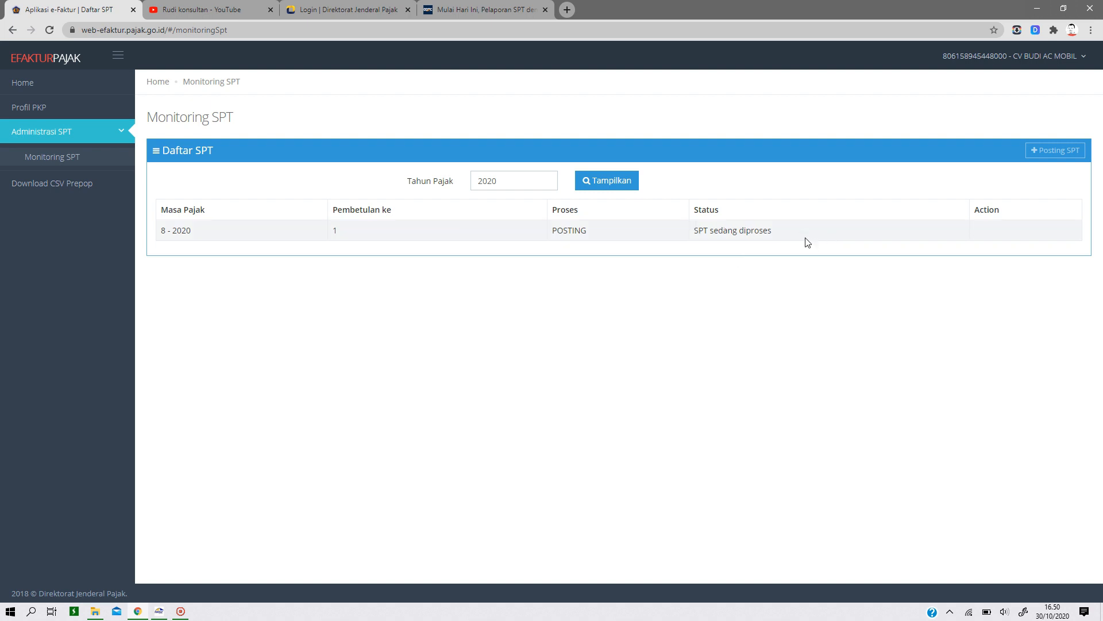
Reload the Monitoring SPT page and list the 2020 returns again to check the posting status.
click(317, 31)
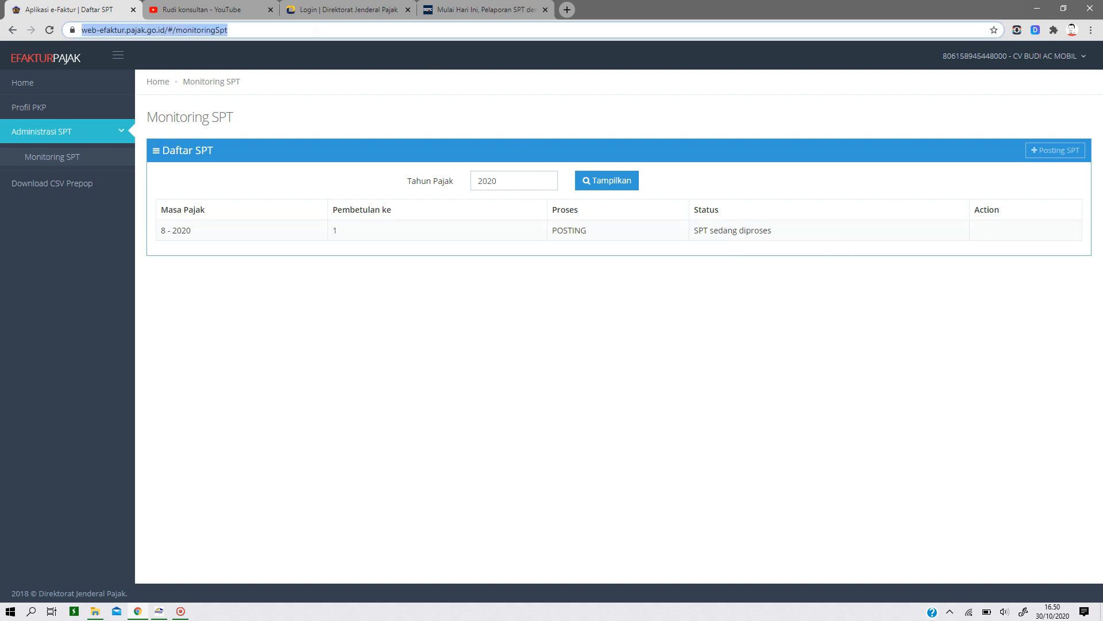
key(Return)
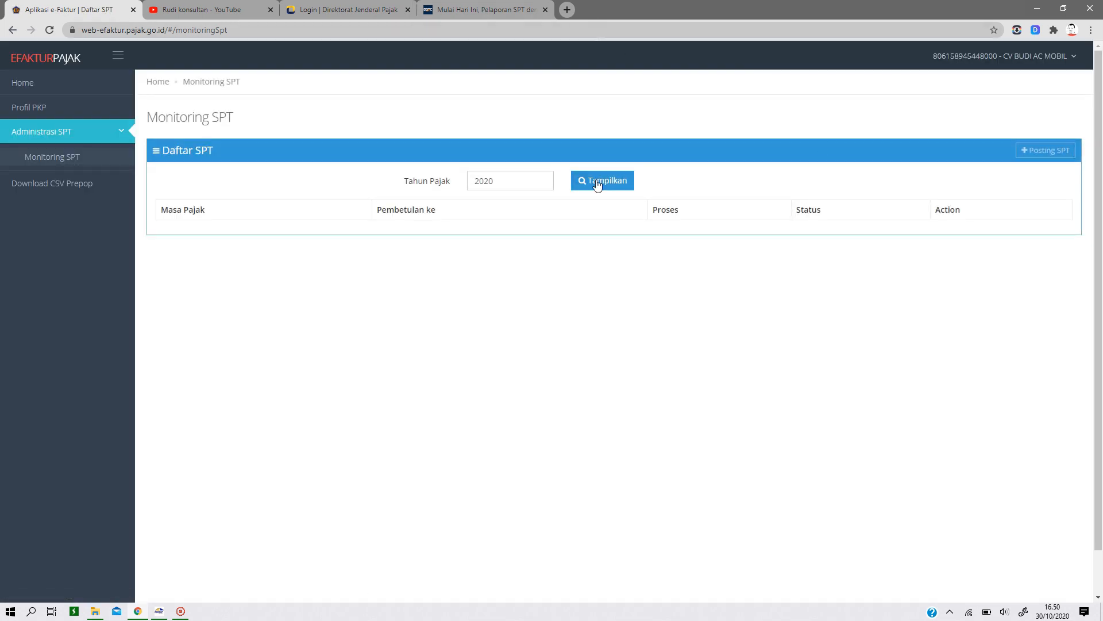
click(587, 188)
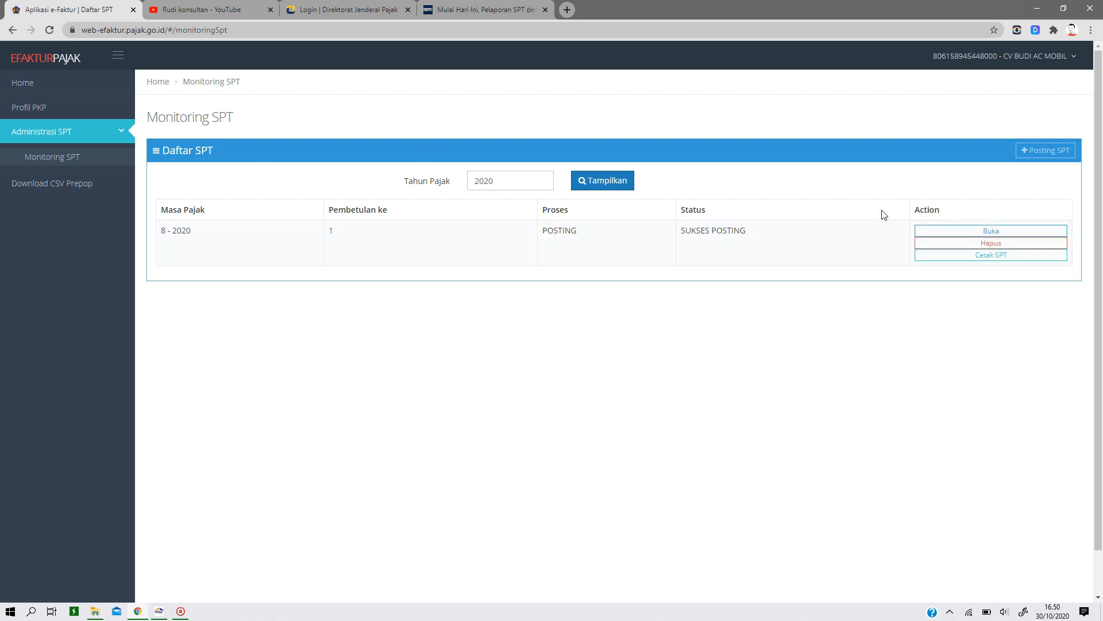
Open the posted 8-2020 SPT, accept the declaration in Lampiran AB, check Rekapitulasi Penyerahan and submit the attachment.
click(977, 234)
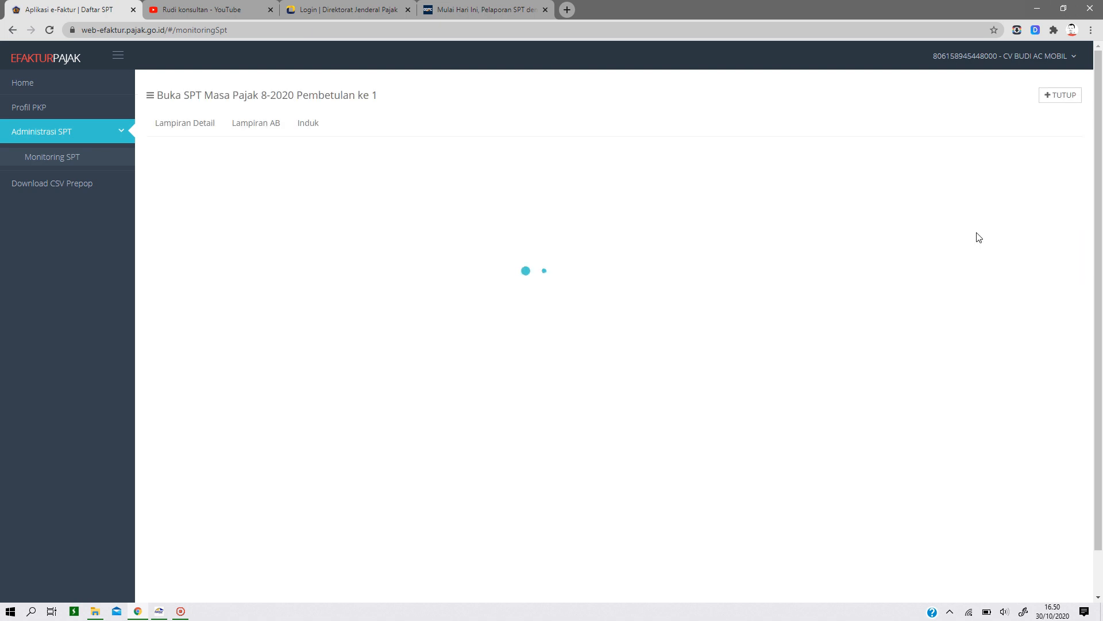
click(254, 125)
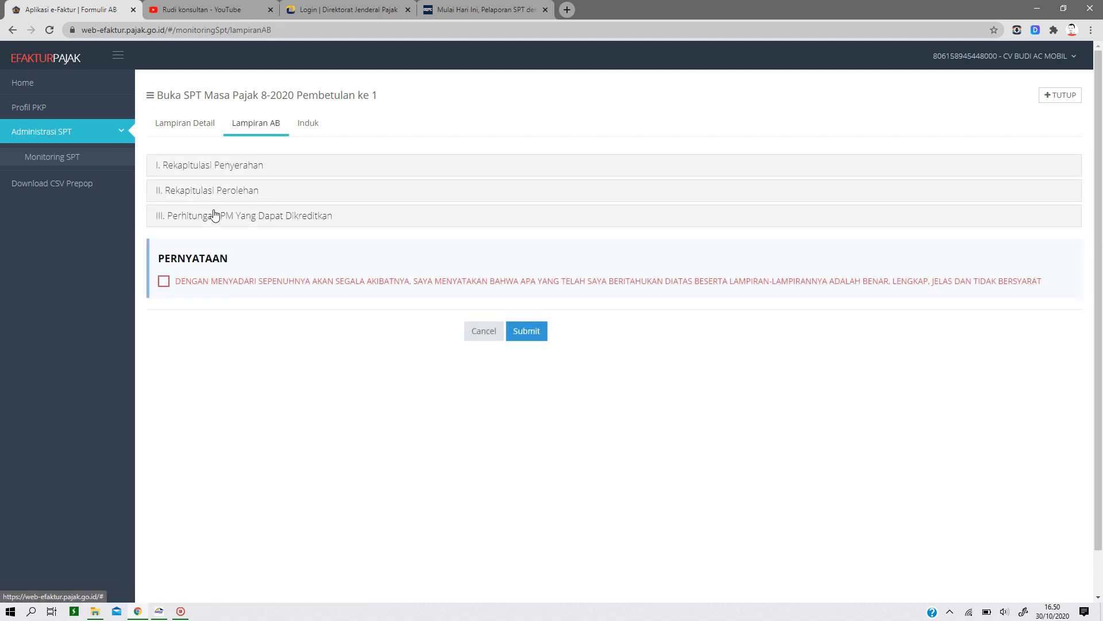
click(162, 282)
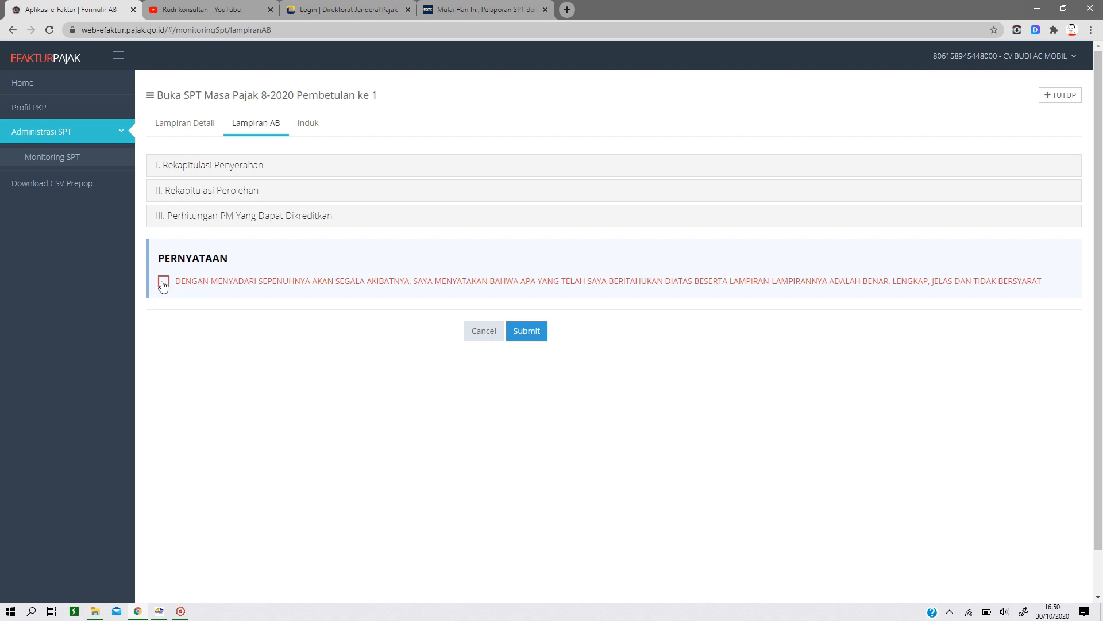
click(233, 167)
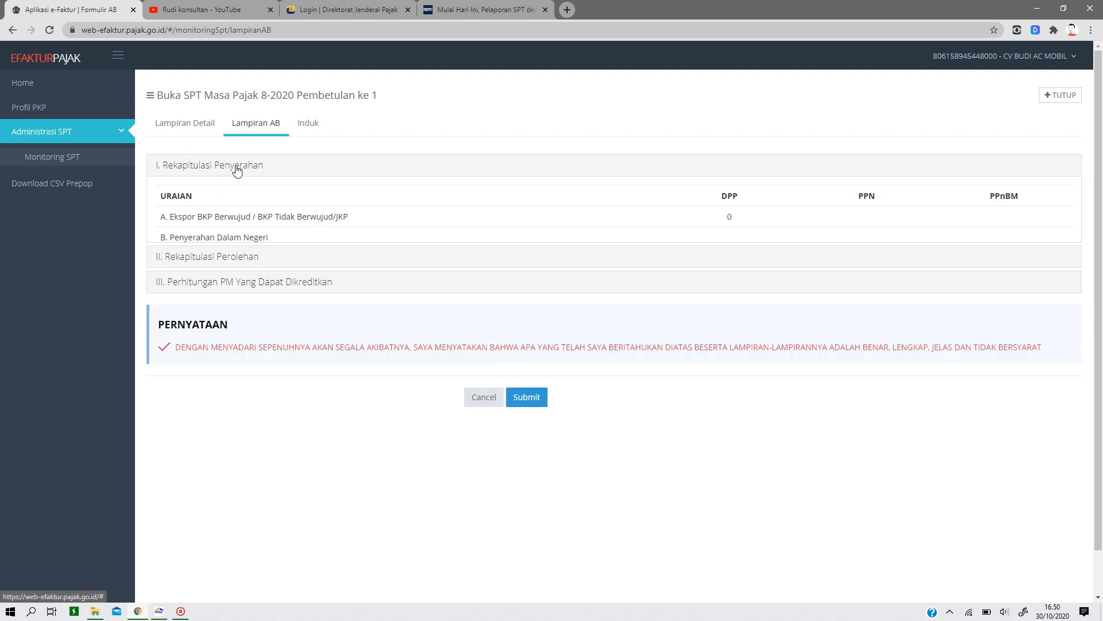
scroll(247, 394, down, 1)
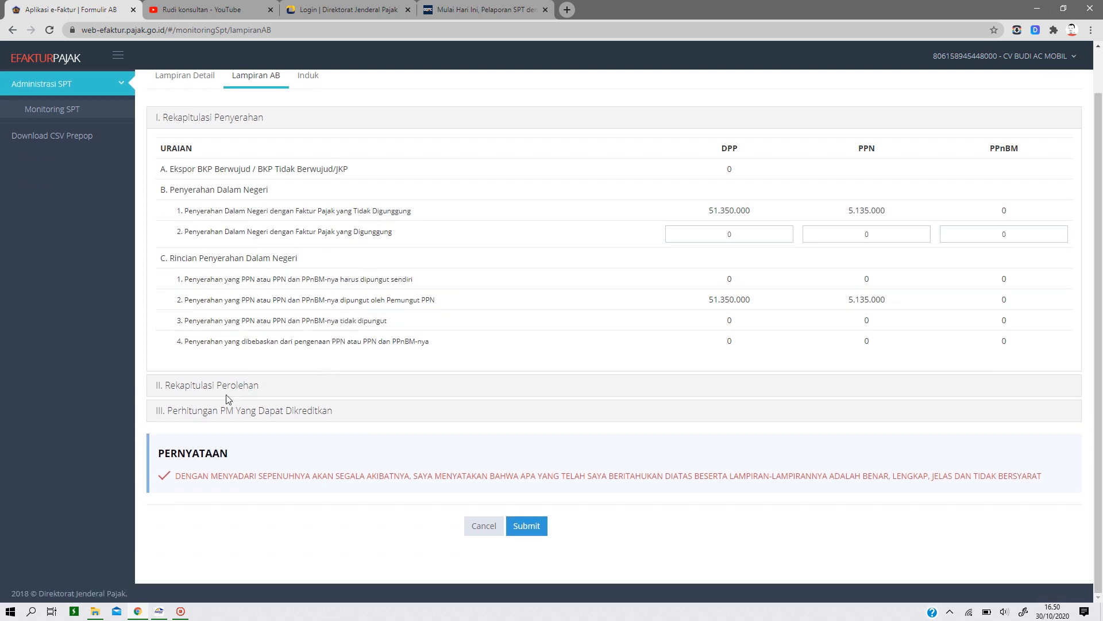
click(525, 525)
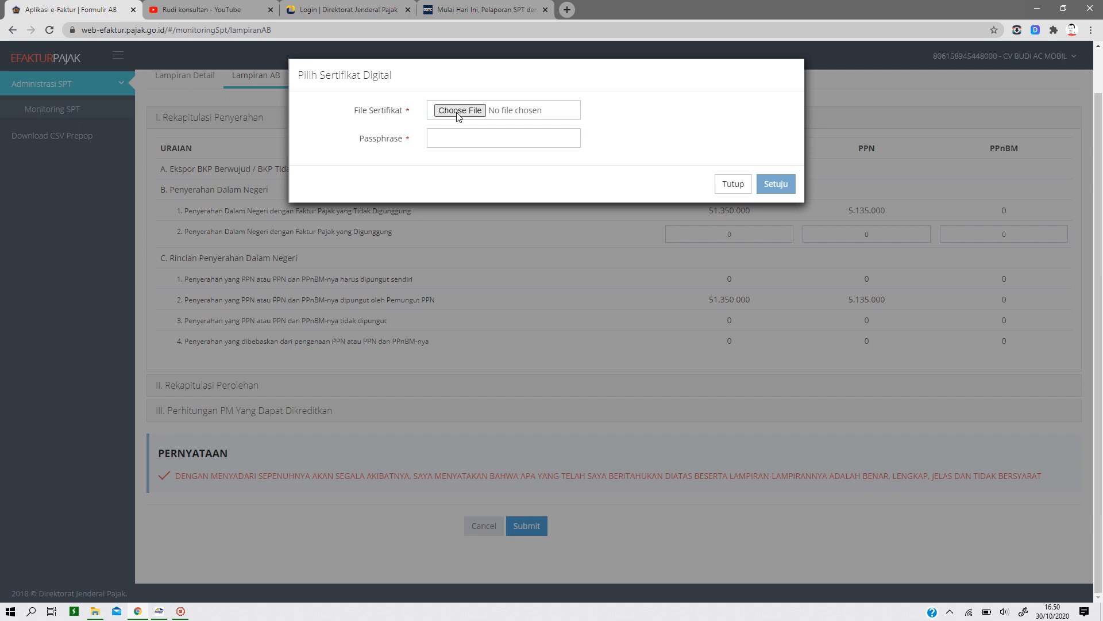
Try to sign Lampiran AB with a certificate from the sertifikat digital folder in Downloads and the saved passphrase.
click(459, 112)
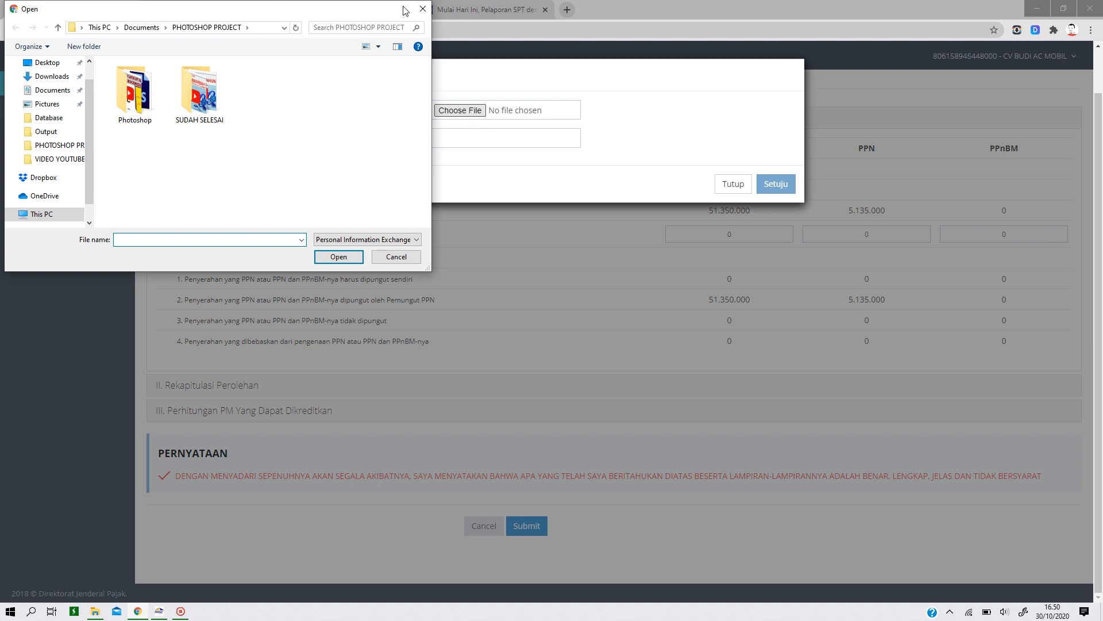
click(51, 78)
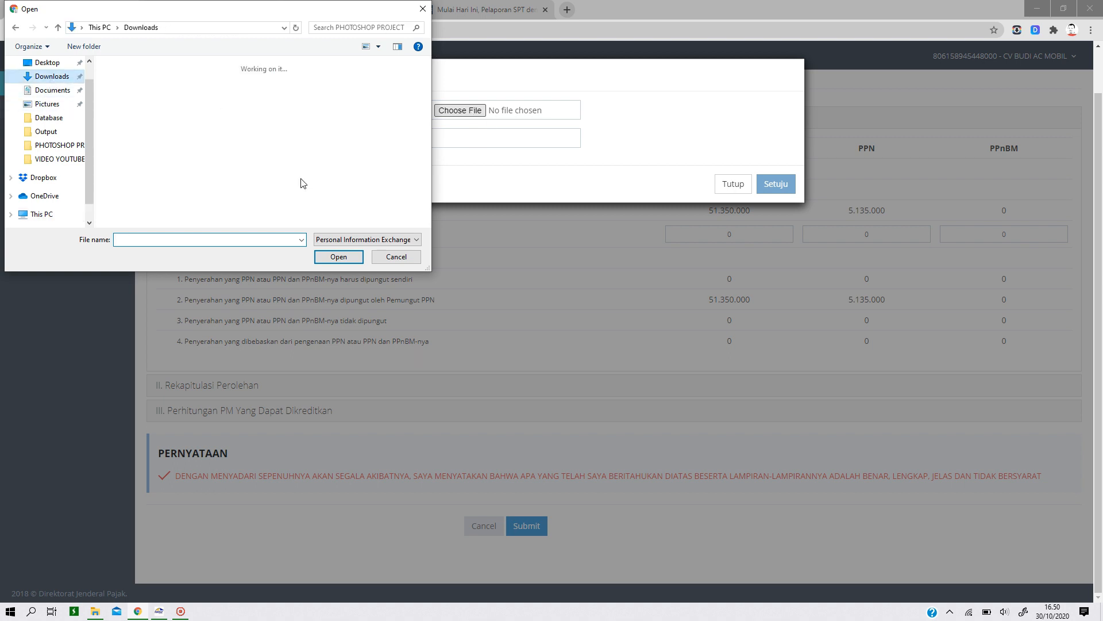
scroll(208, 148, down, 2)
scroll(208, 148, down, 2)
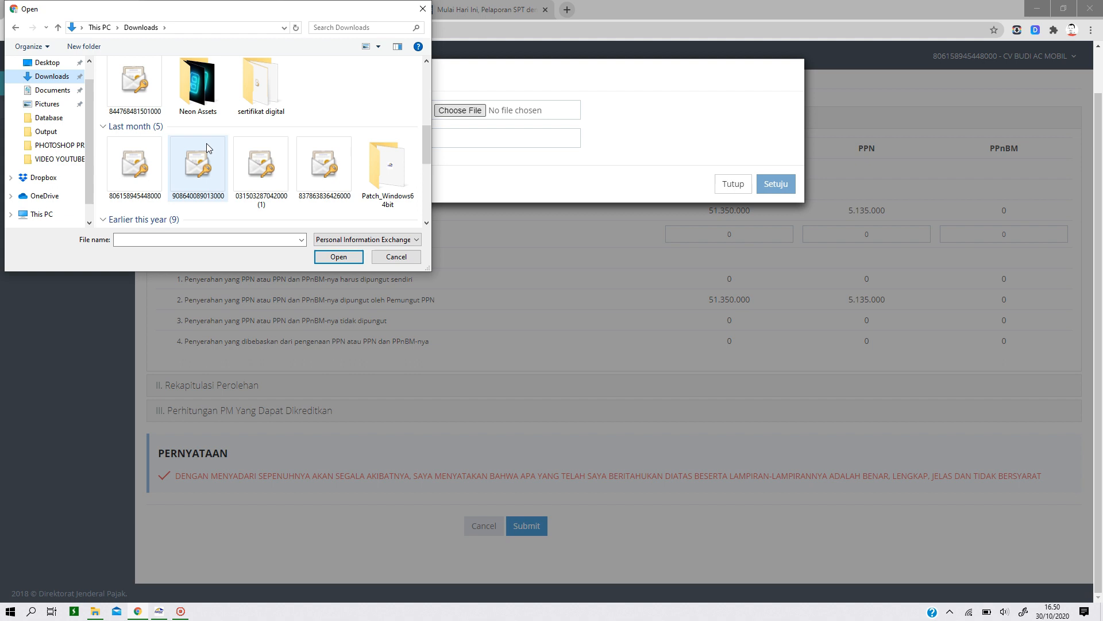
double_click(262, 86)
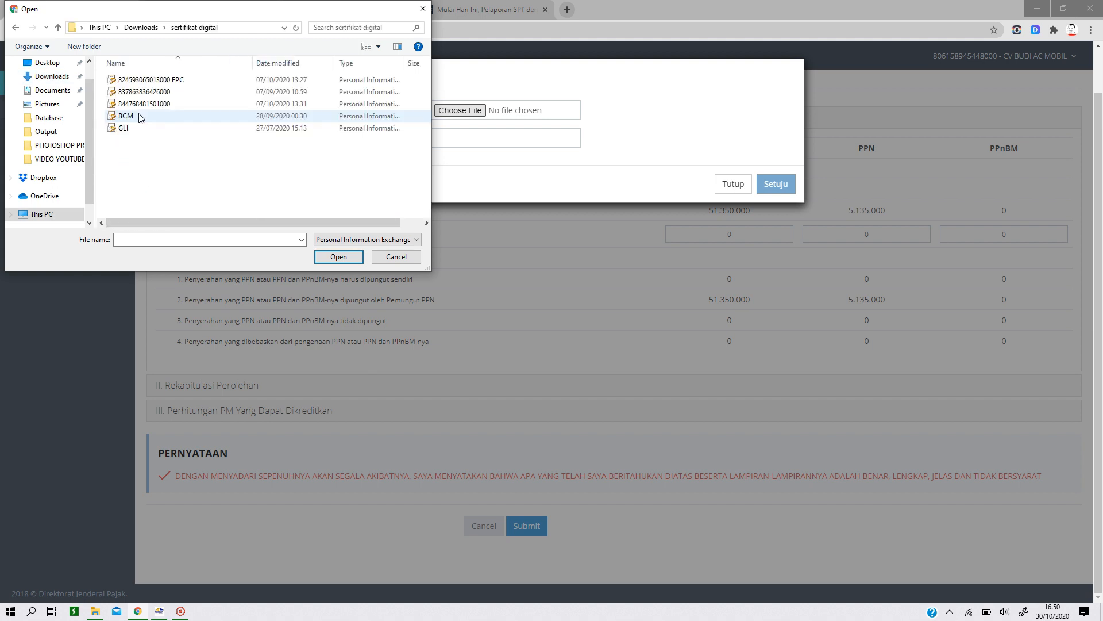
double_click(161, 92)
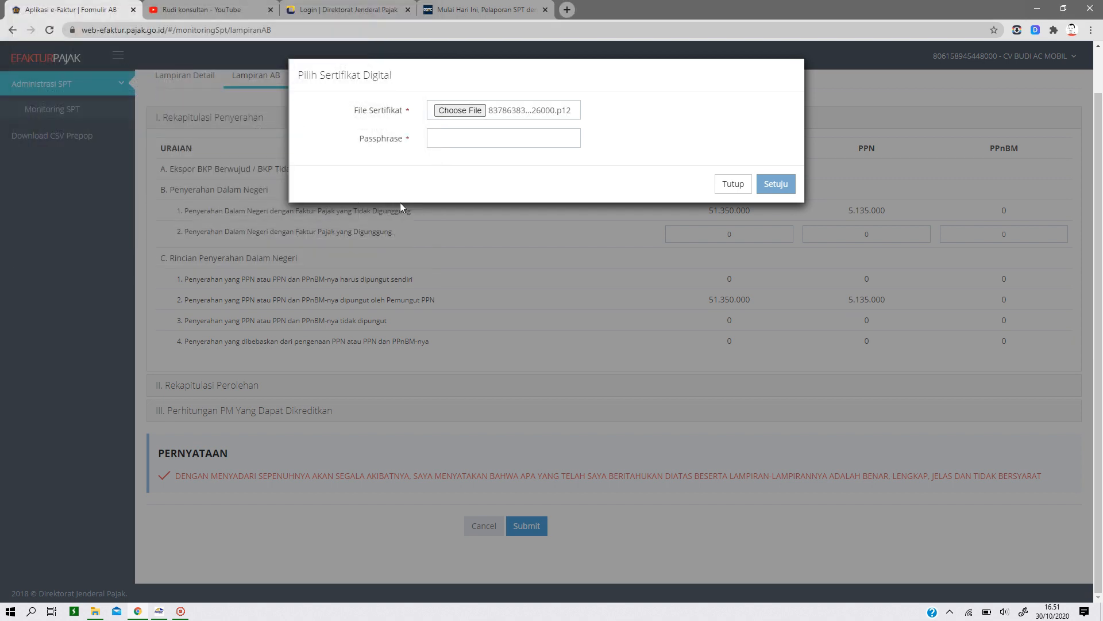
click(451, 138)
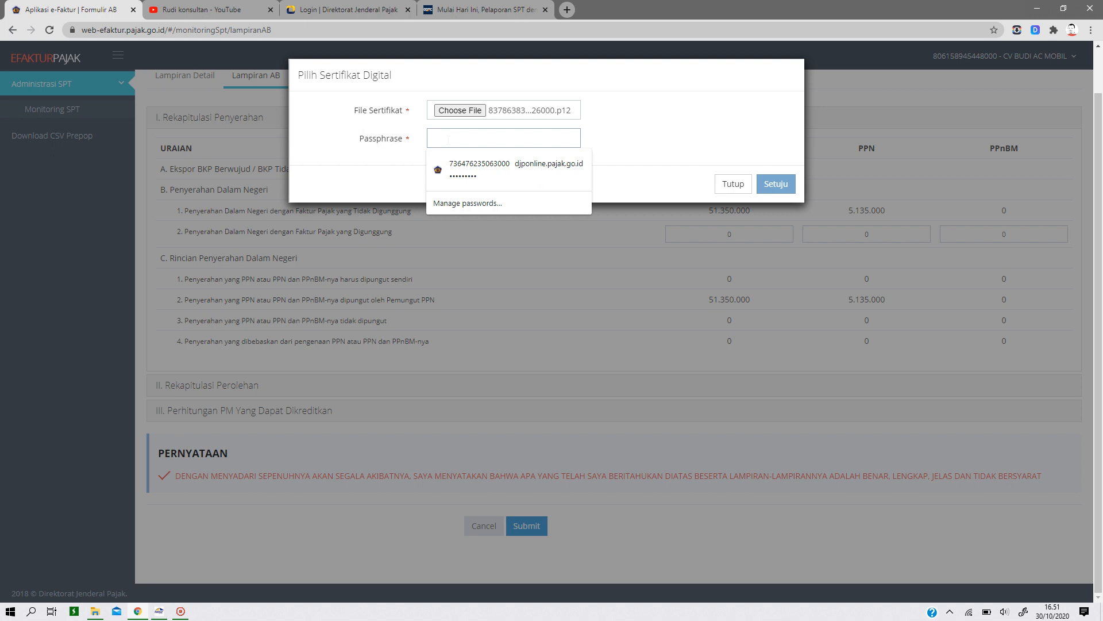
click(517, 166)
click(777, 185)
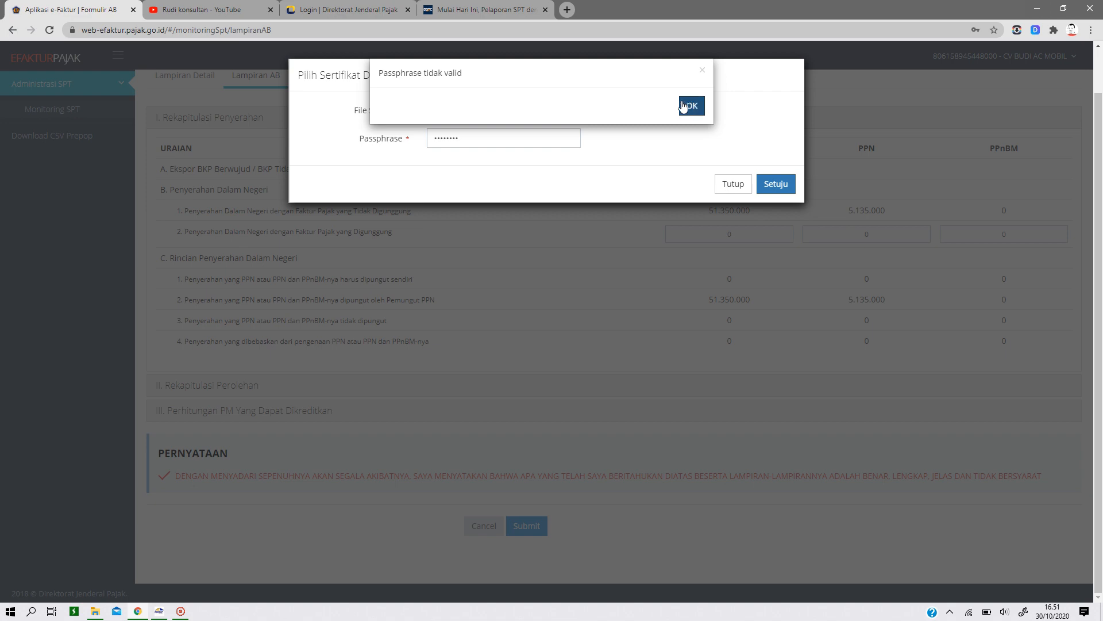
click(684, 105)
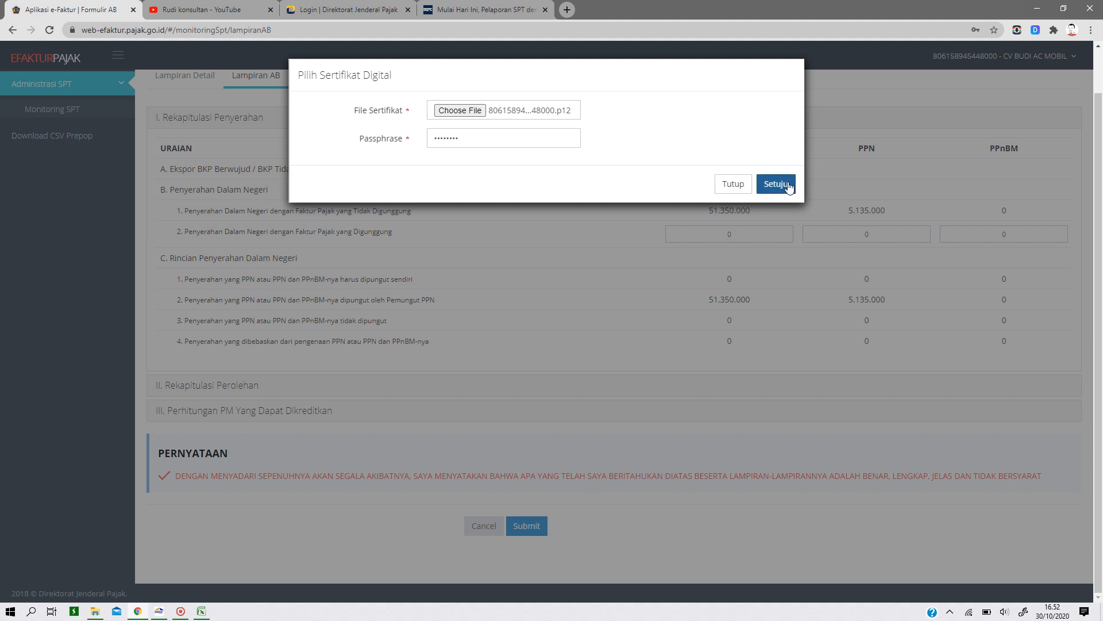
Approve the Lampiran AB submission with the selected digital certificate and decline saving the password in the browser.
click(776, 184)
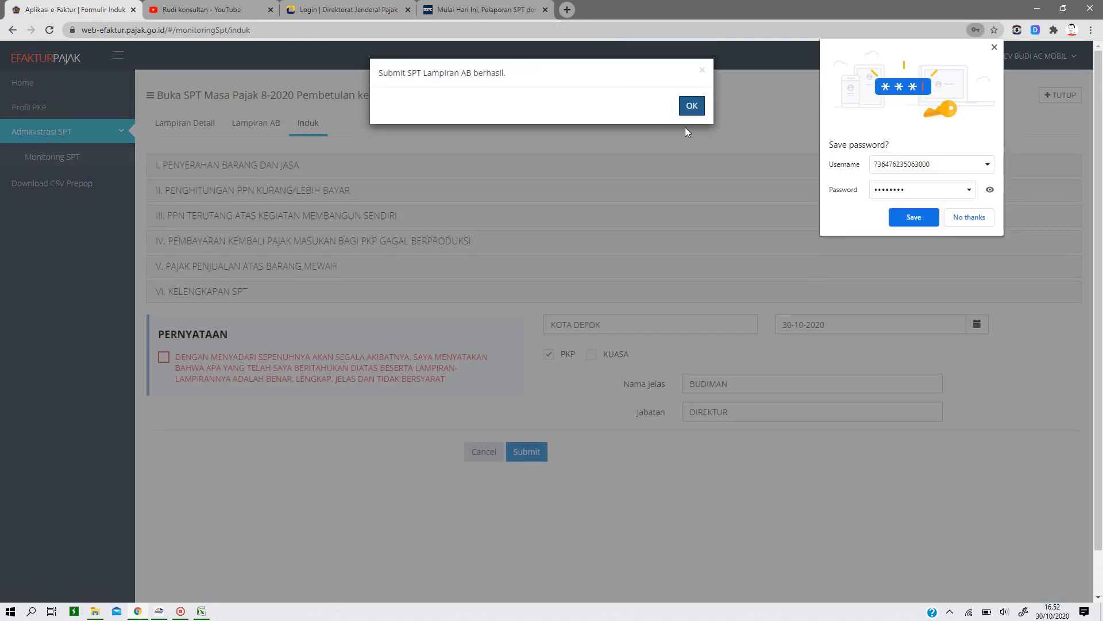
click(691, 107)
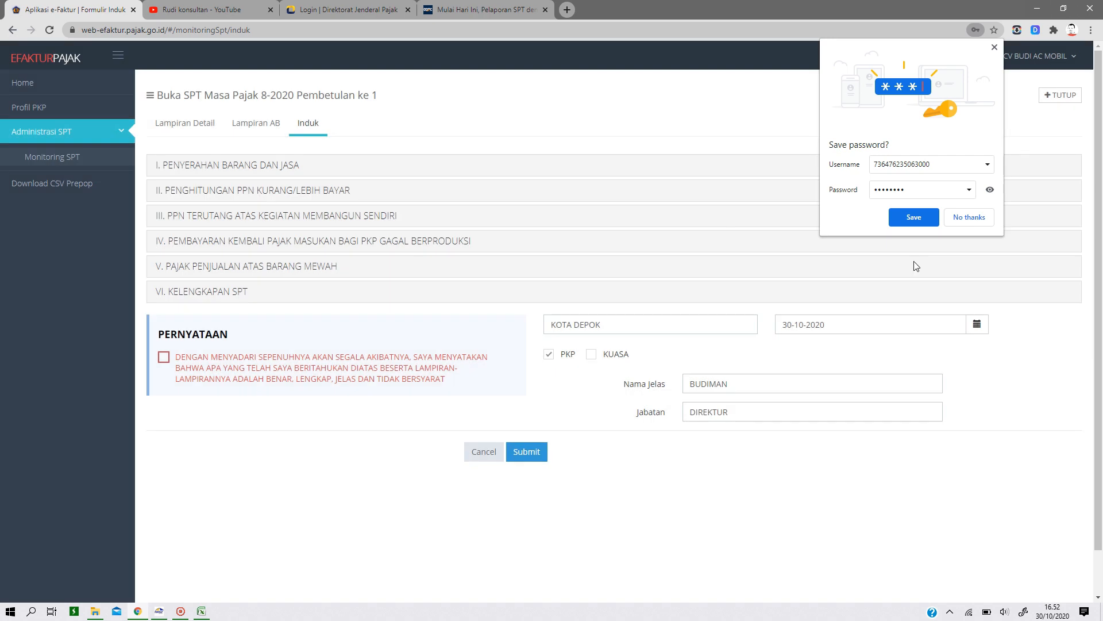
click(969, 218)
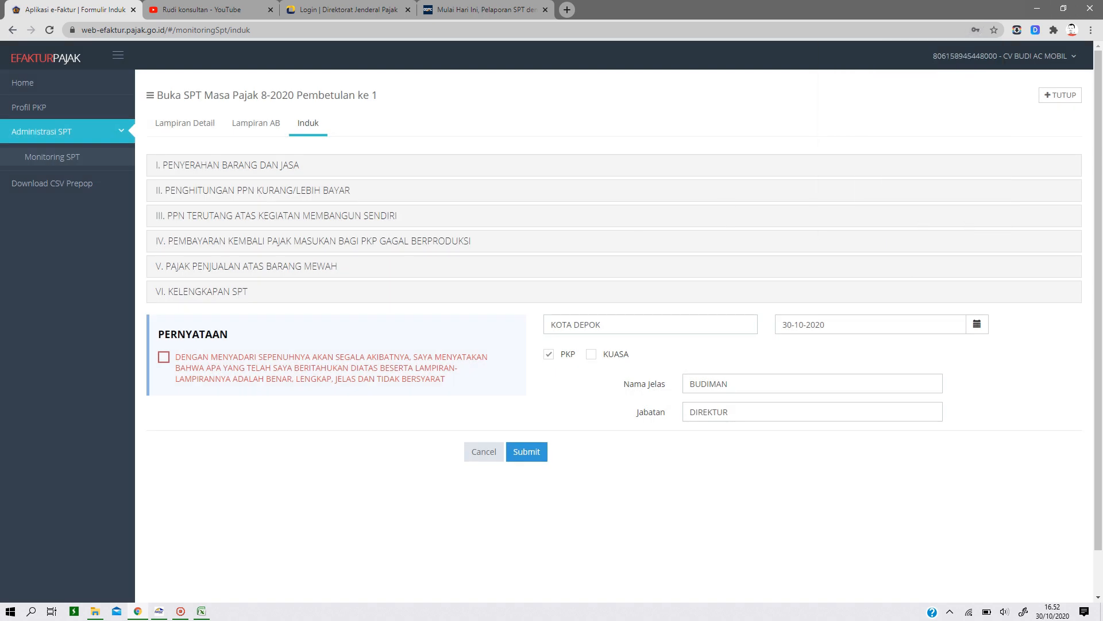
Review the Induk form's signing date, delivery of goods and services, PPN under/overpayment calculation and self-construction PPN sections.
click(826, 325)
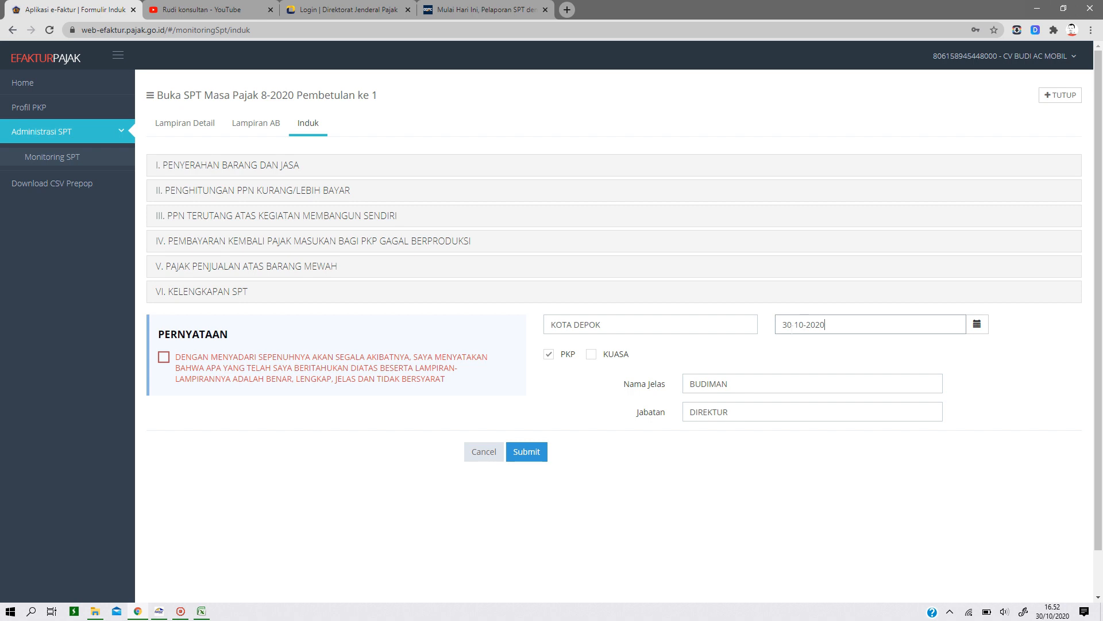
click(171, 166)
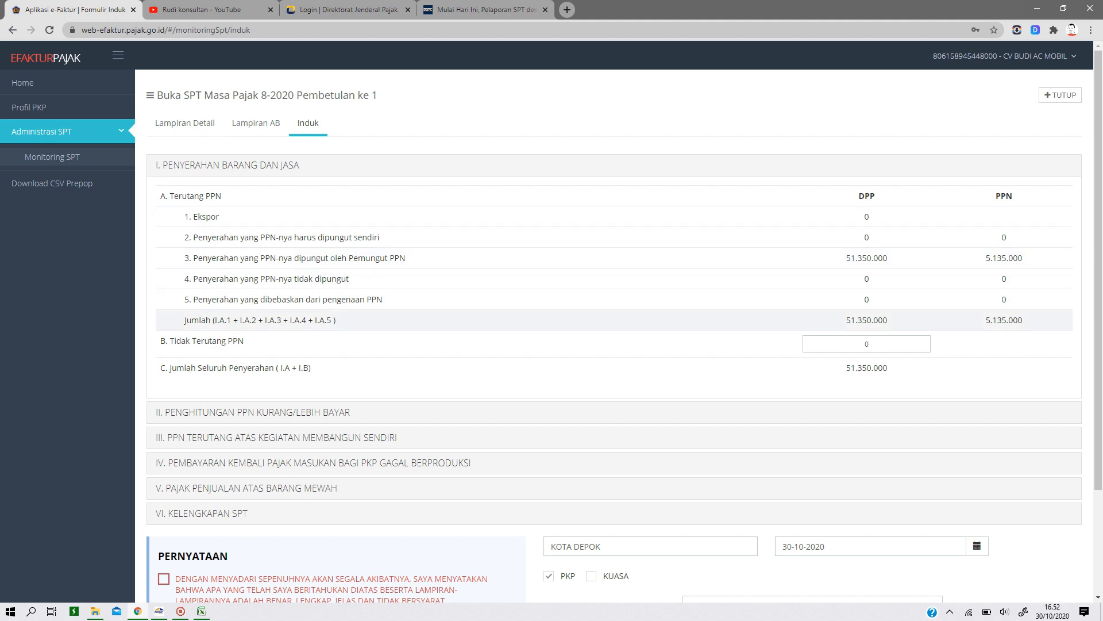
click(228, 418)
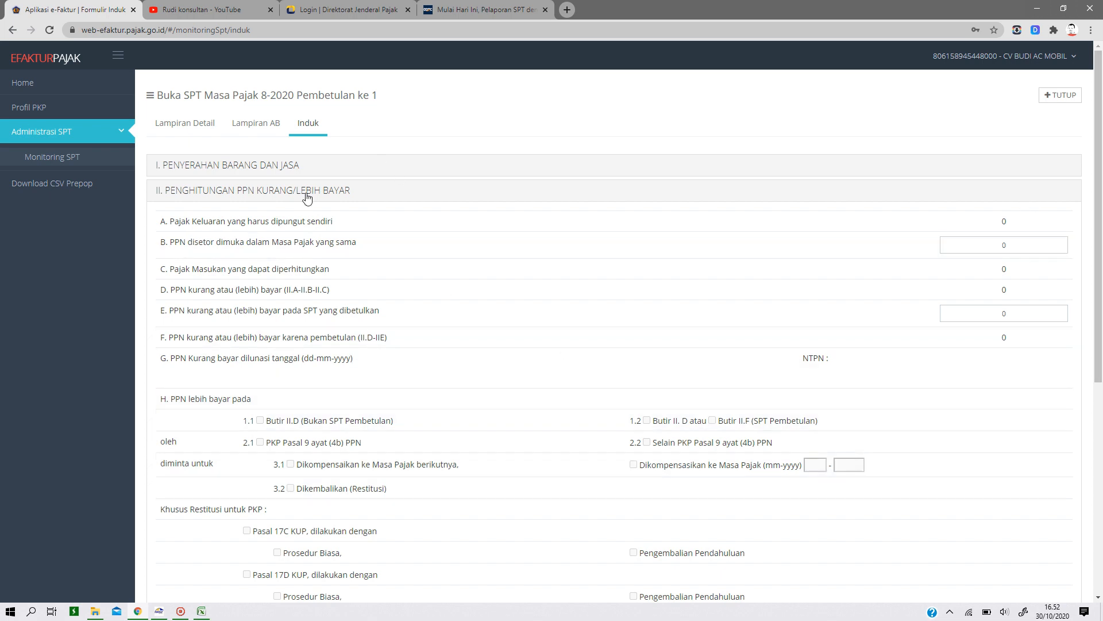
scroll(268, 281, down, 3)
scroll(606, 195, down, 2)
scroll(606, 194, up, 5)
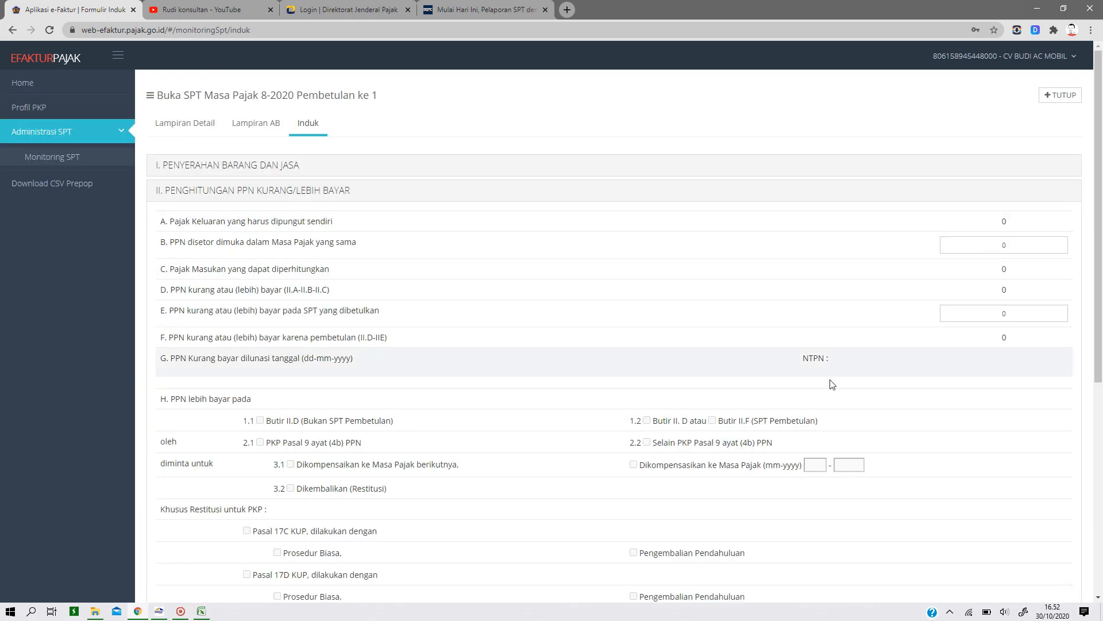
scroll(448, 342, down, 4)
scroll(447, 342, down, 3)
click(231, 310)
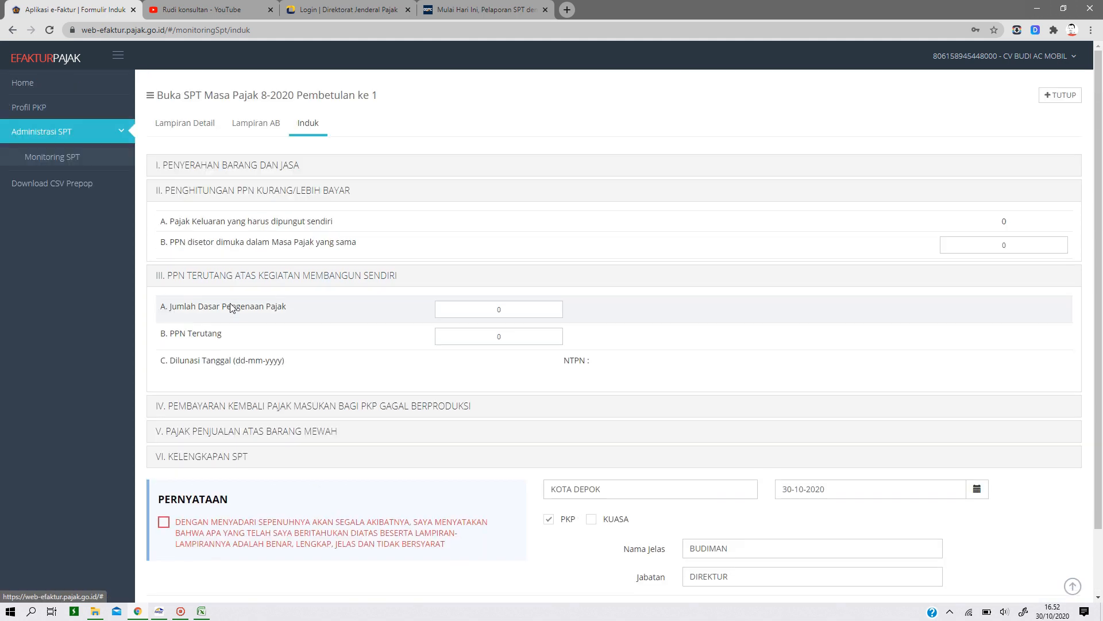
scroll(525, 332, down, 1)
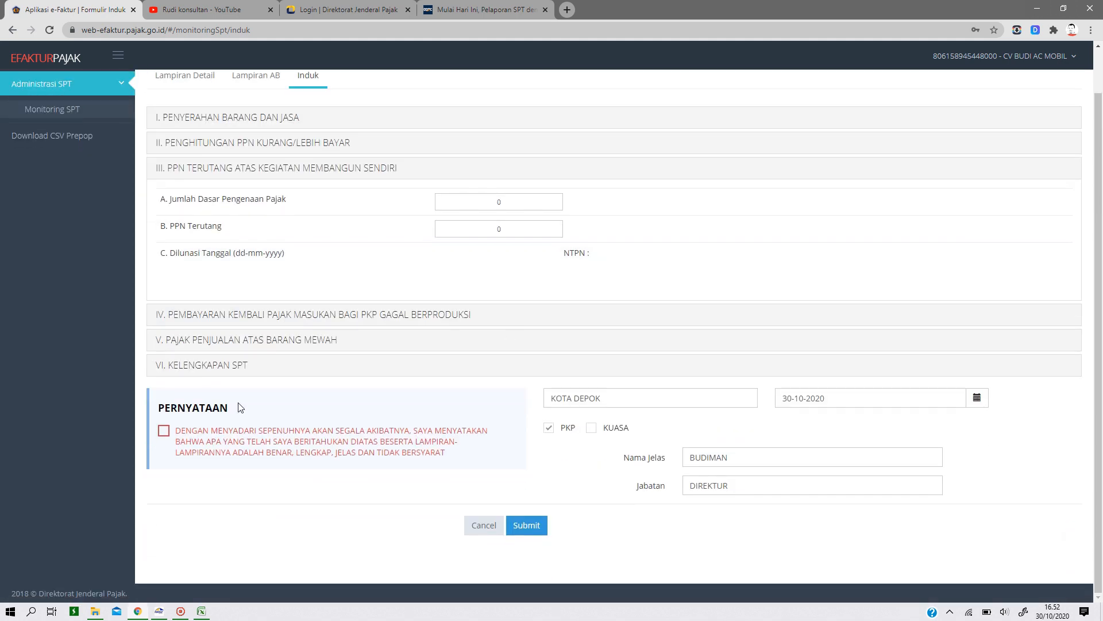
Accept the declaration in the Induk form, submit the form and confirm the submission.
click(162, 437)
click(526, 525)
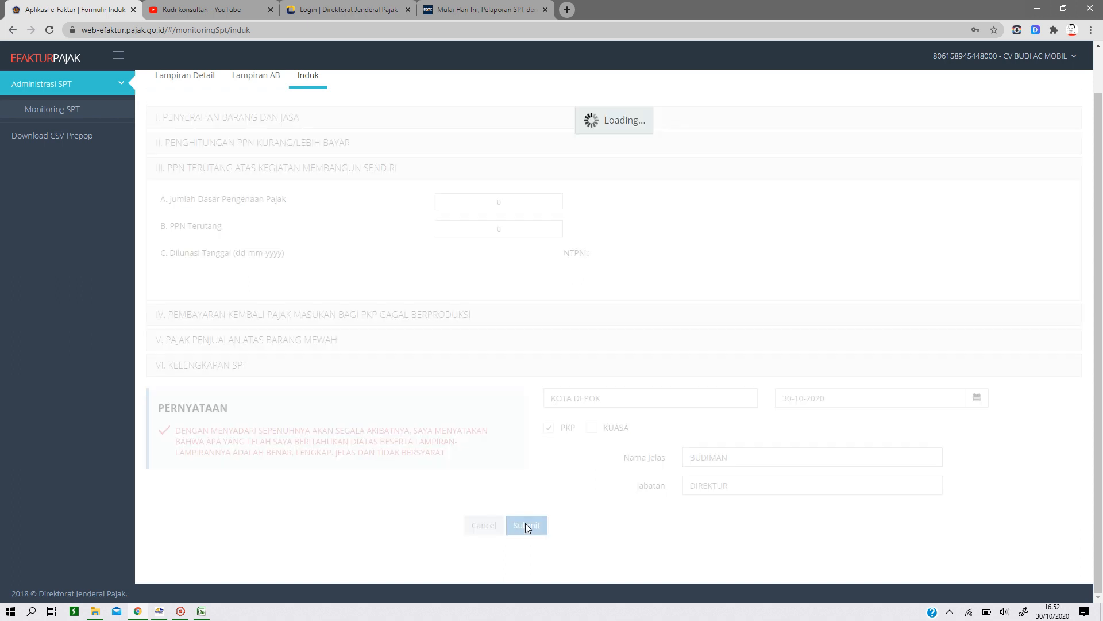
click(692, 106)
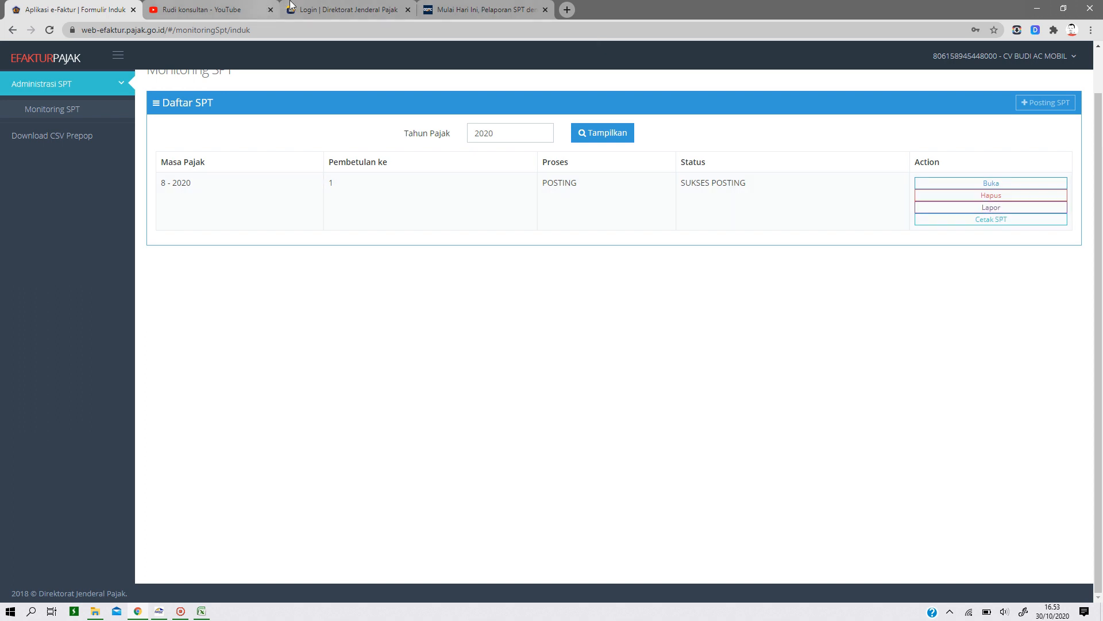
Look at the DJP Online login page and the DDTC News article on CSV uploads, and return to the Monitoring SPT list.
click(339, 16)
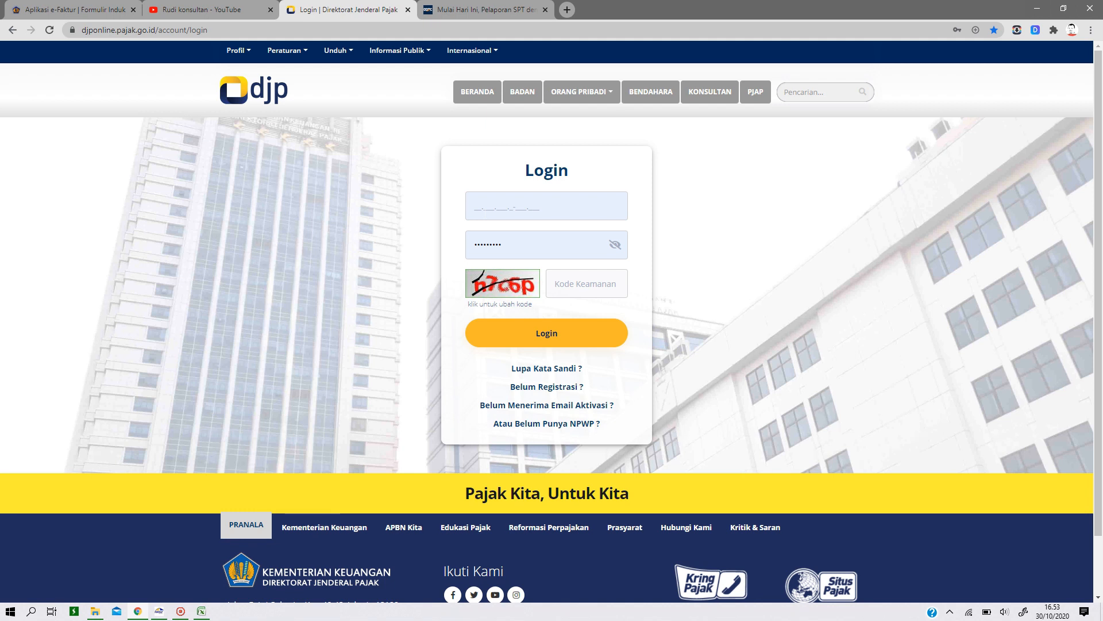
click(481, 7)
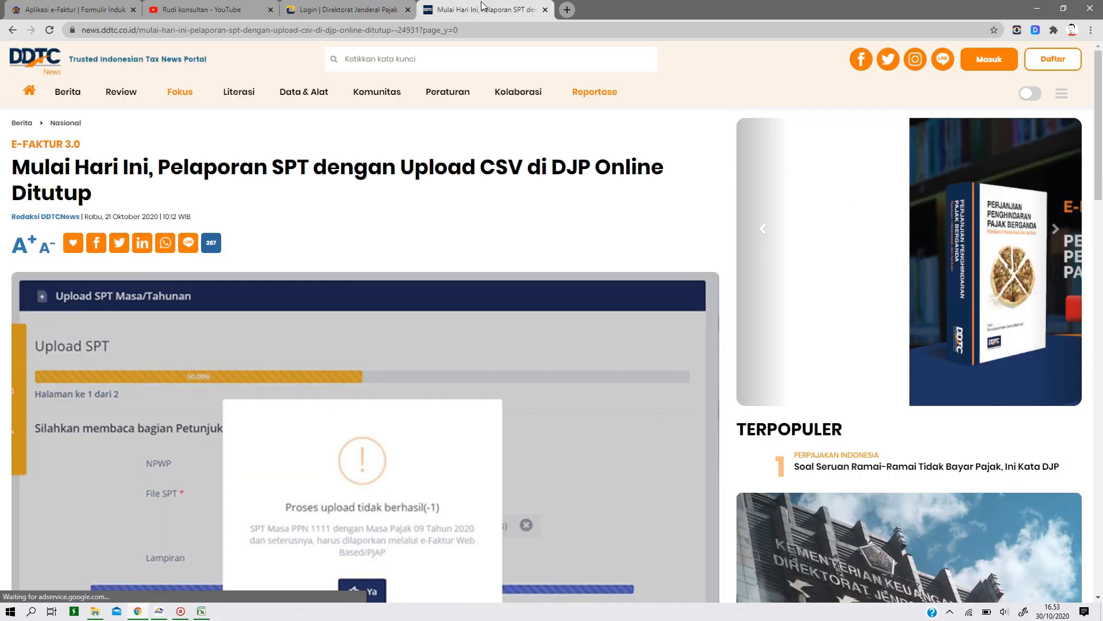
click(119, 7)
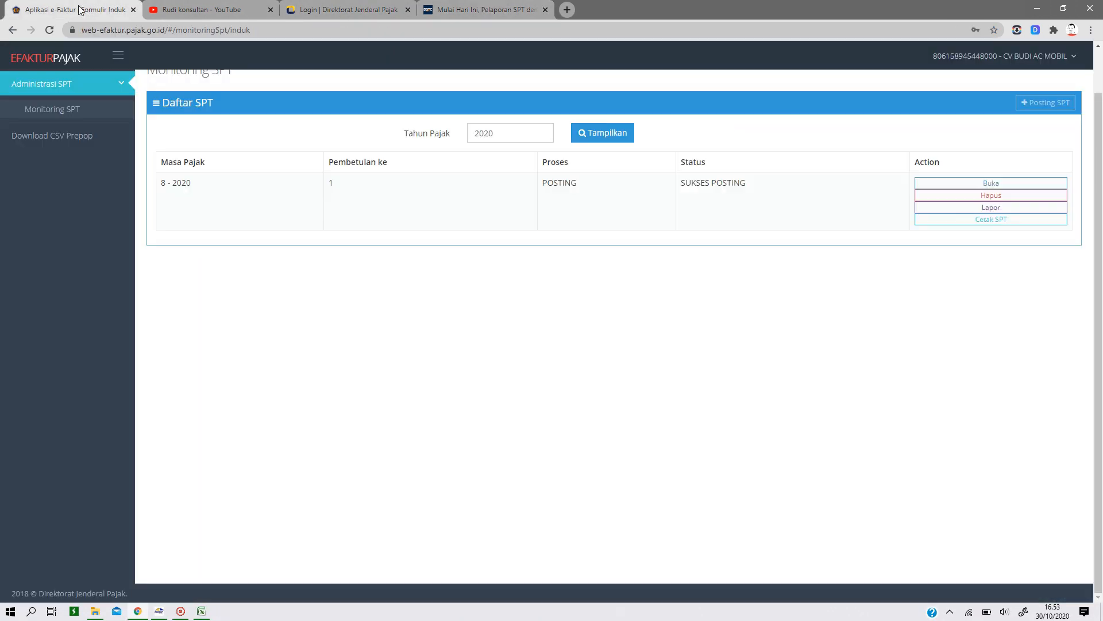
scroll(715, 311, up, 1)
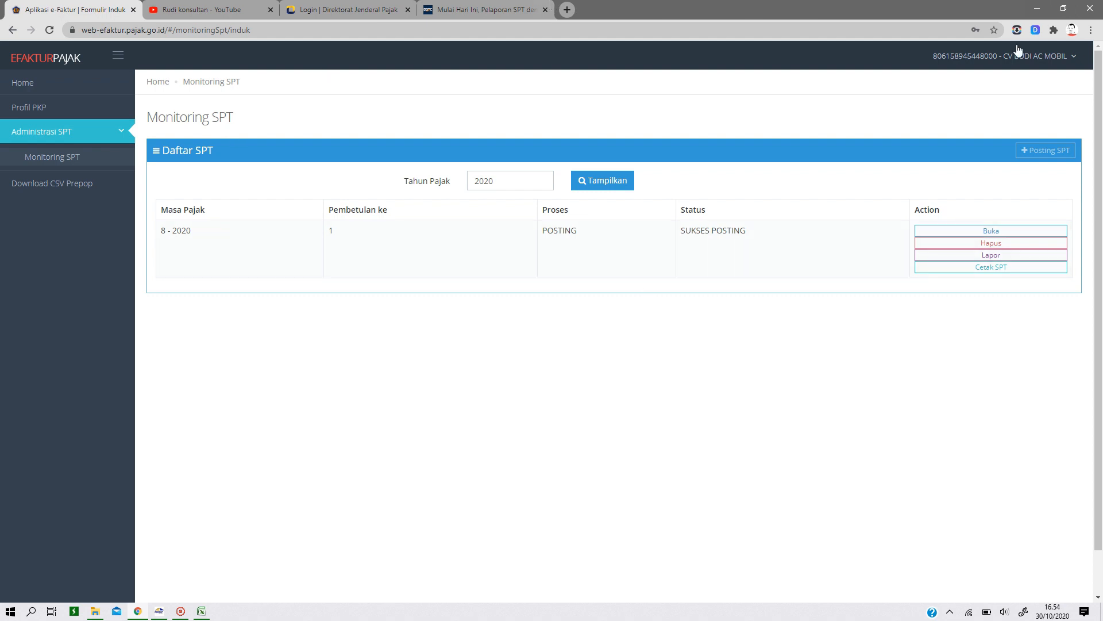
Close the daftar Email dan Password Klient workbook without saving, and close the Buka SPT window in the e-Faktur desktop application.
click(1042, 7)
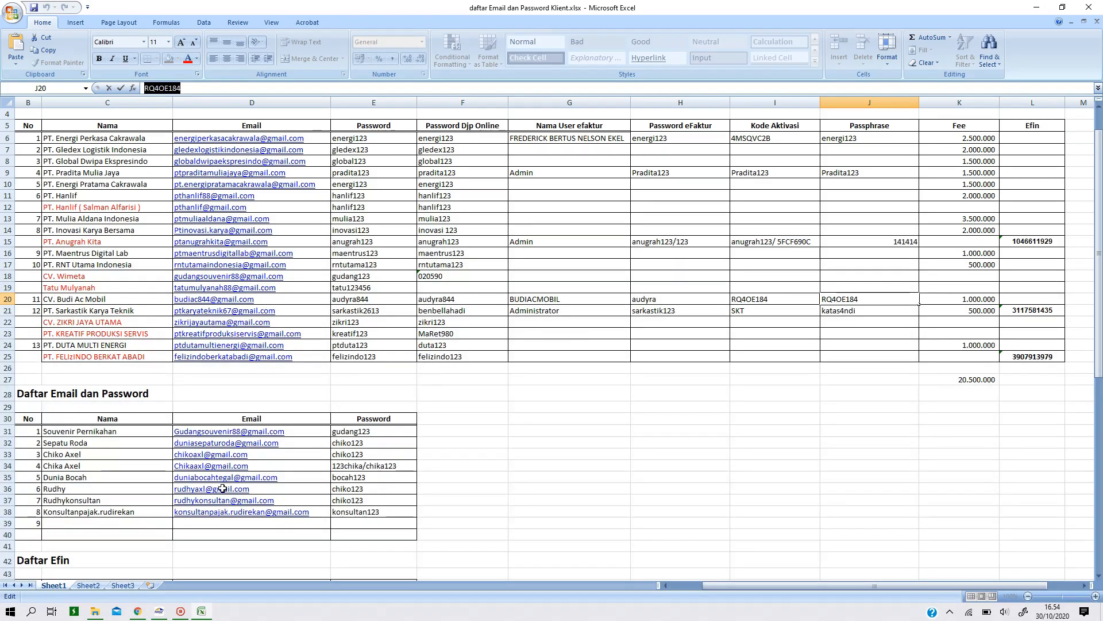
click(1087, 6)
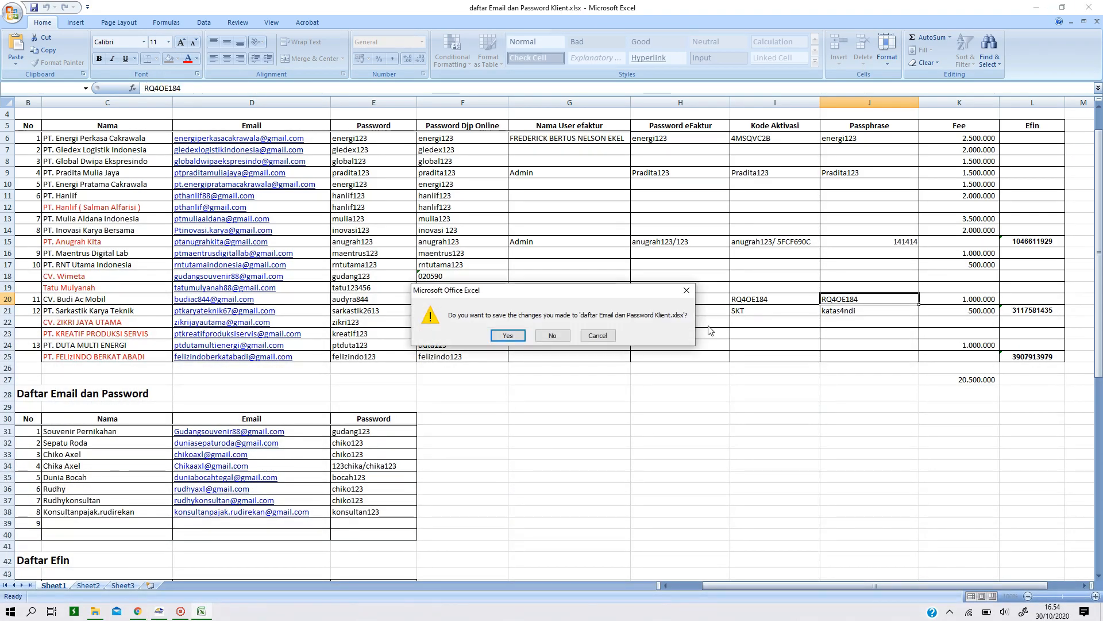
click(551, 336)
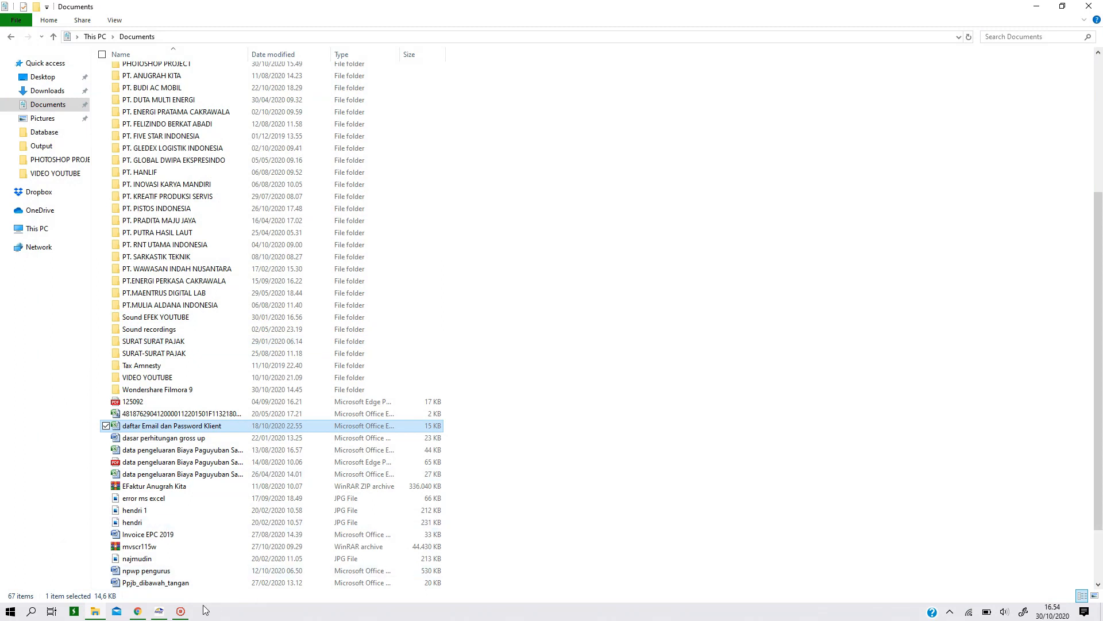
click(159, 611)
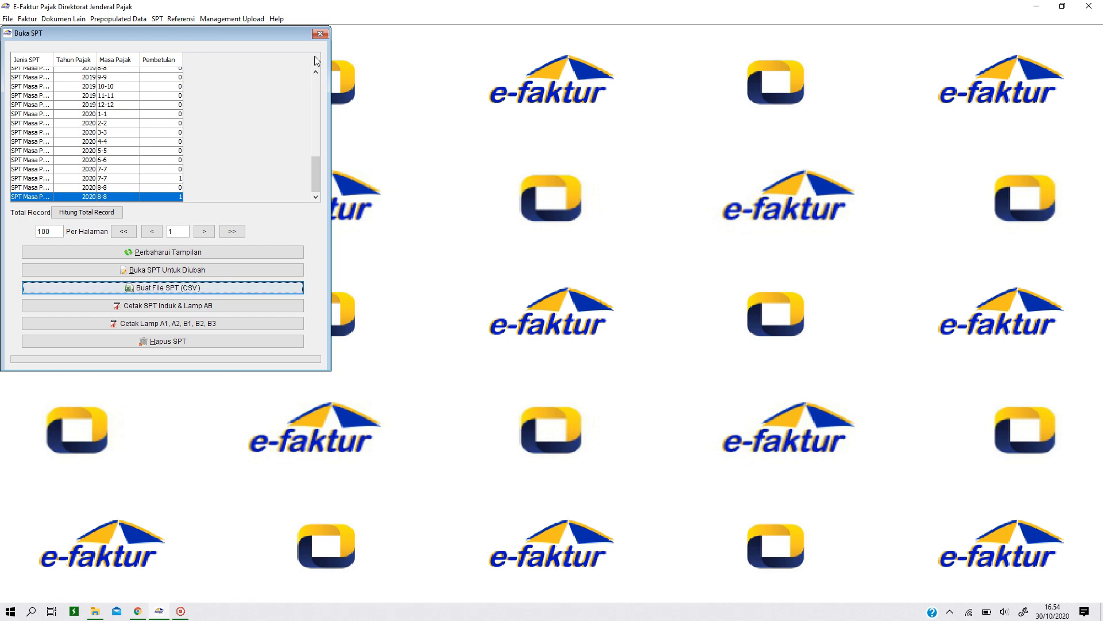
click(320, 33)
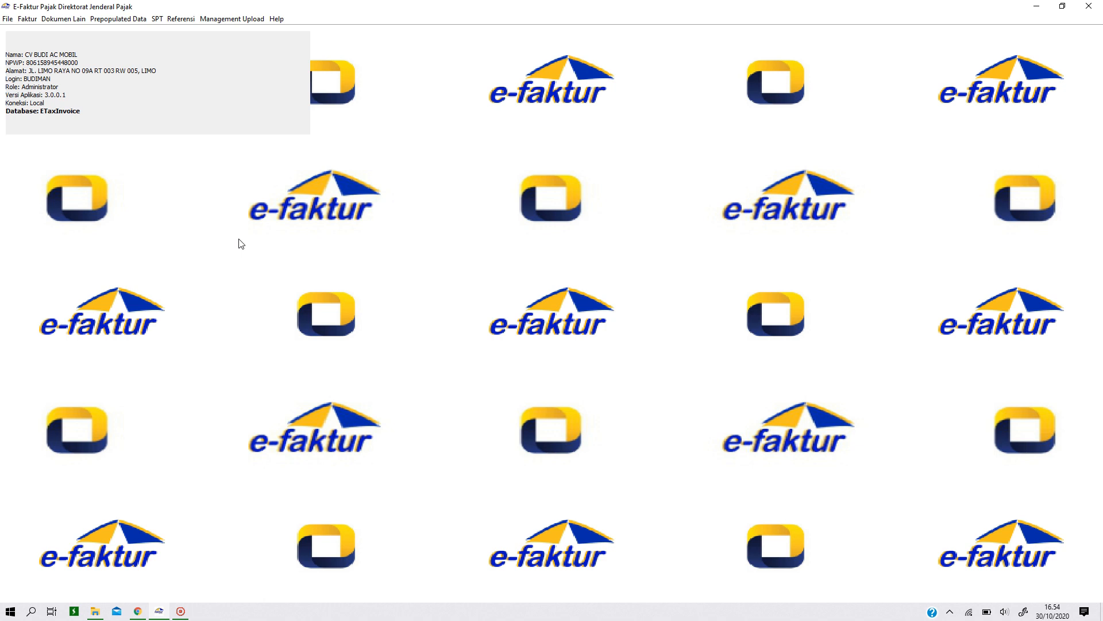